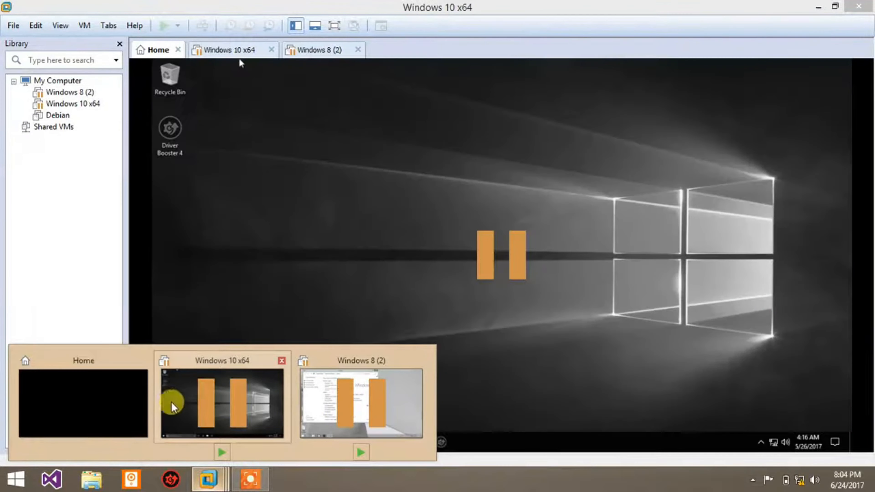
- Start creating a new virtual machine from the Home page, using the Typical (recommended) configuration
click(128, 390)
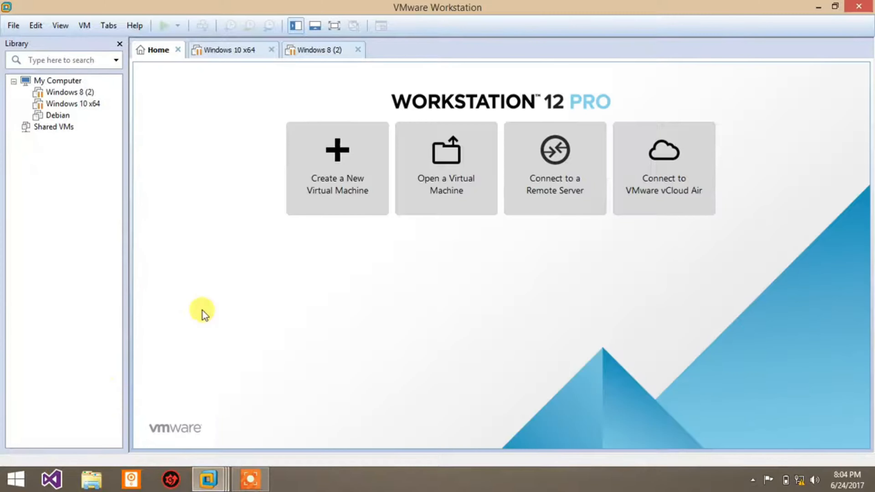
click(321, 158)
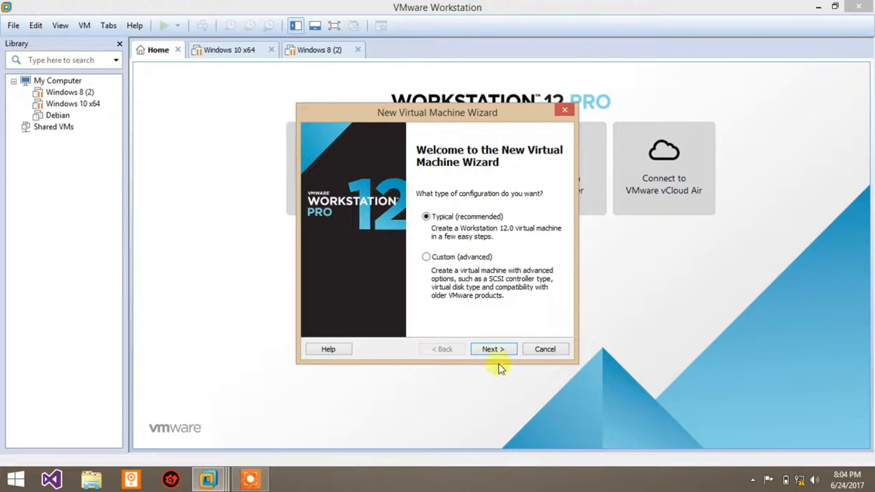
click(494, 349)
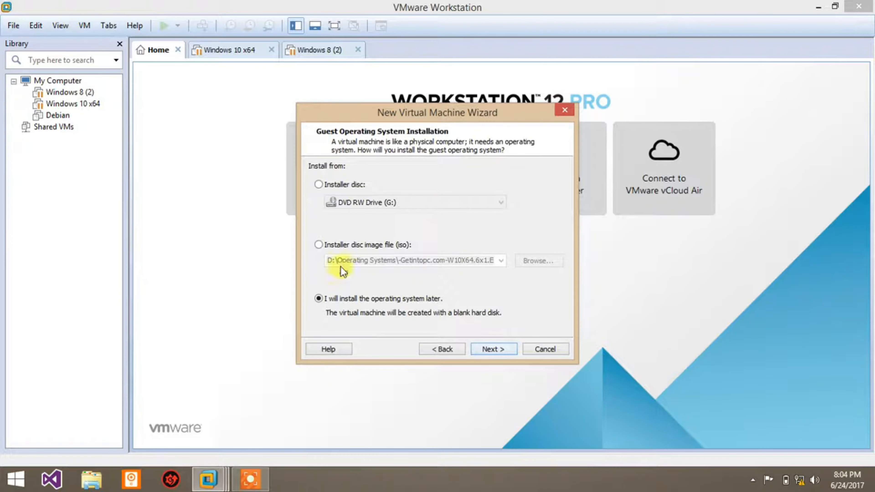
- Set the installation source to the disc image kali-linux-2016.2-i386.iso from the Operating Systems\Linux folder
click(319, 244)
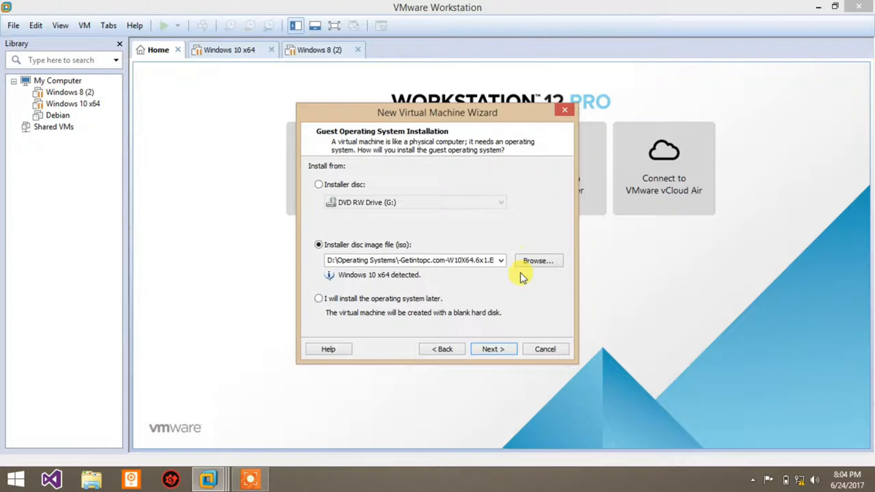
click(477, 348)
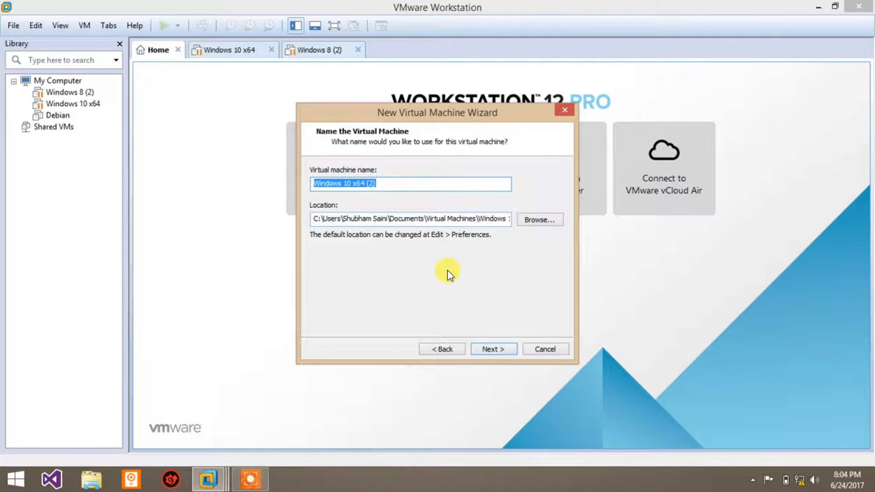
click(441, 349)
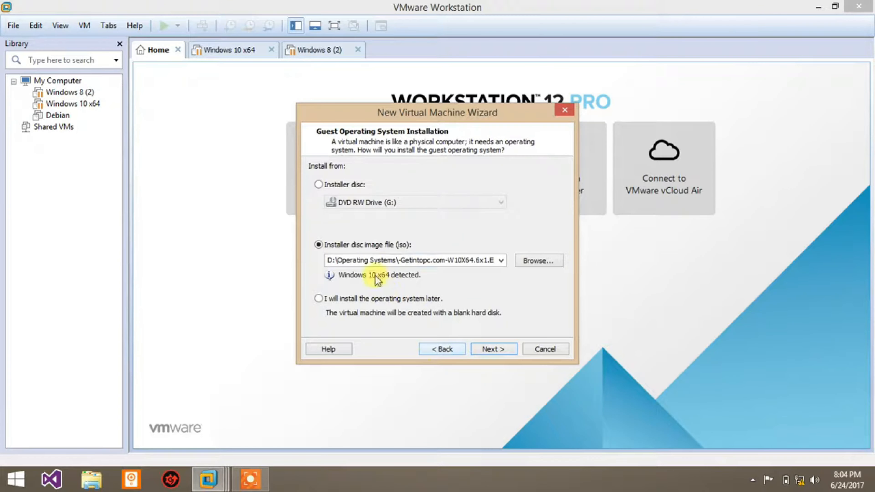
click(523, 265)
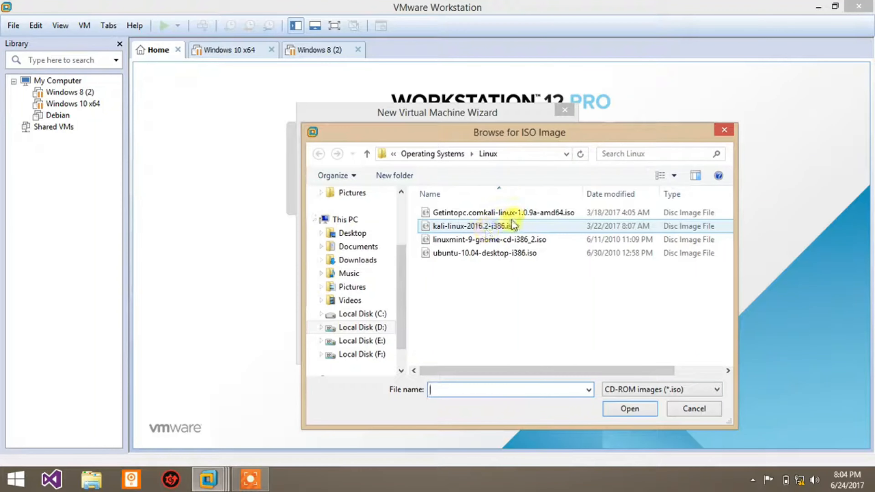
drag(492, 370, 522, 368)
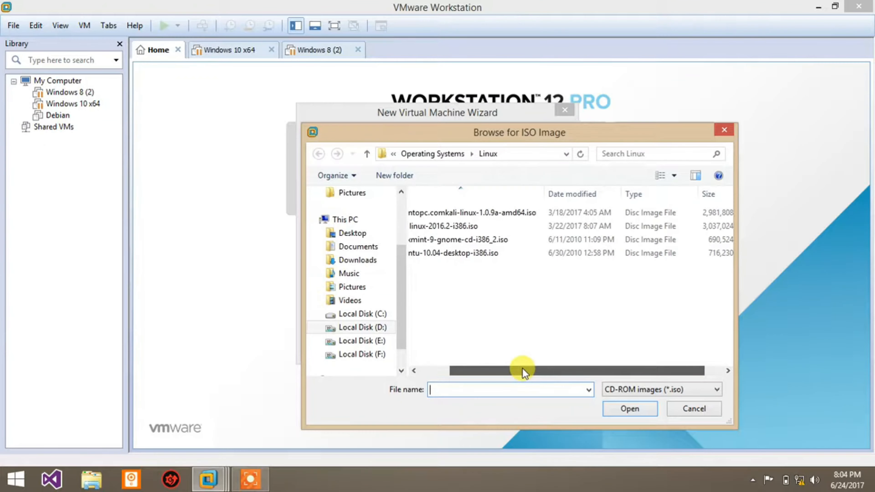
double_click(471, 227)
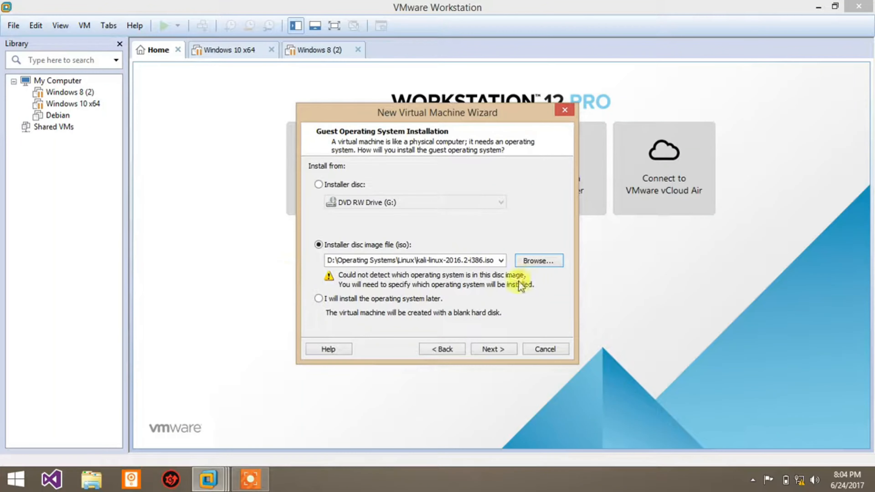
click(484, 349)
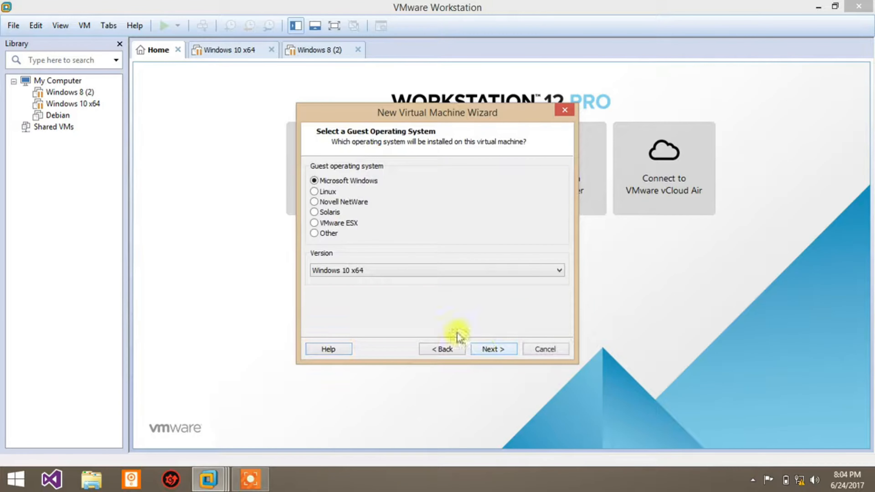
- Choose Linux as the guest operating system with Fedora as its version
click(314, 192)
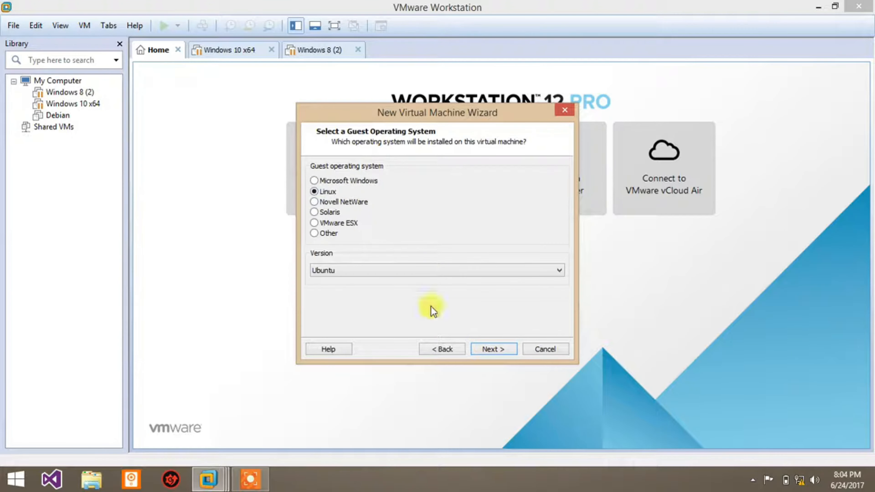
click(395, 271)
scroll(390, 136, up, 9)
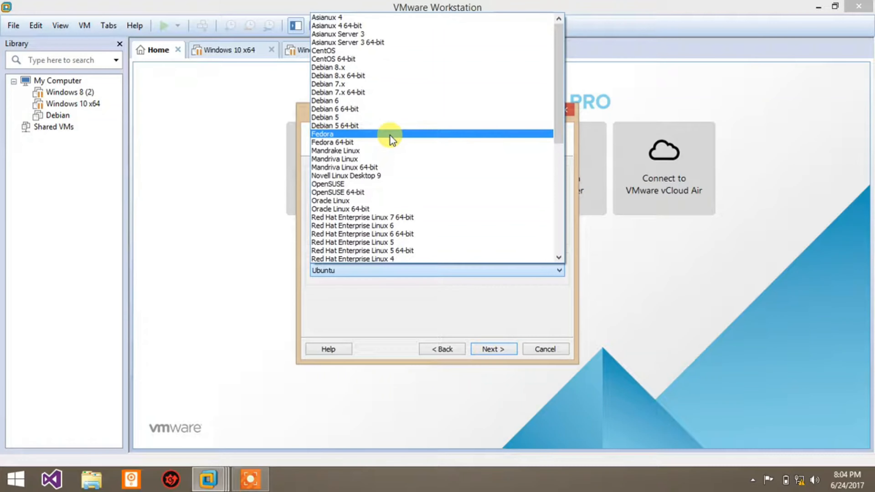
click(340, 134)
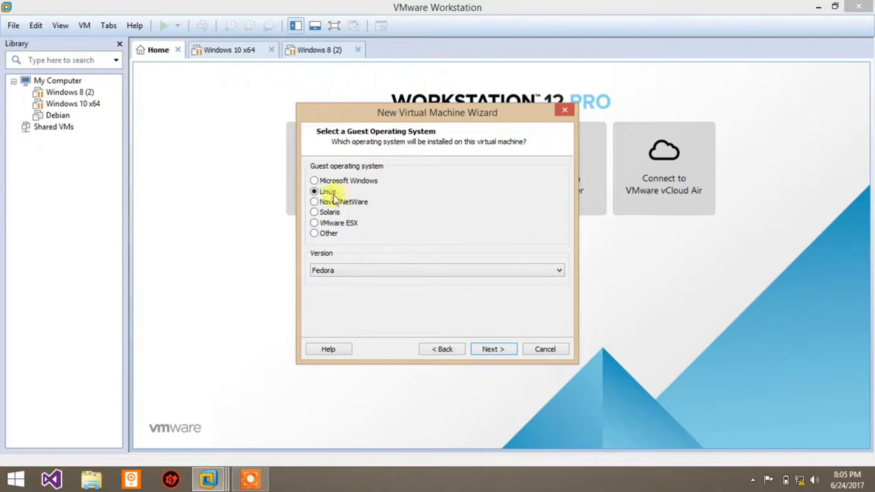
click(492, 350)
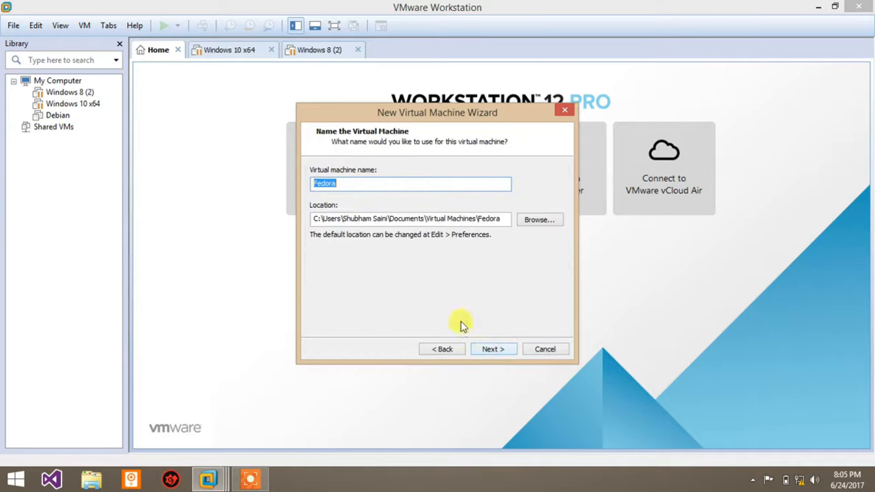
- Accept the name Fedora, store the 20 GB virtual disk as a single file, and finish creating the virtual machine
click(495, 350)
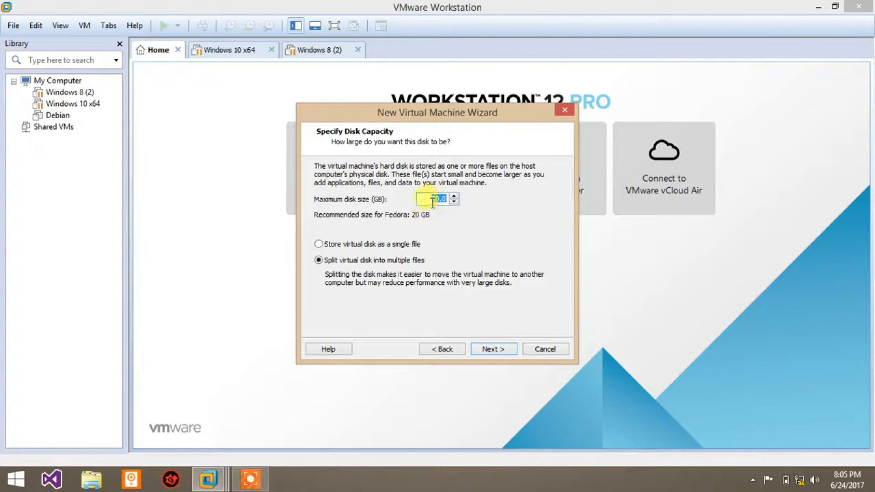
click(318, 244)
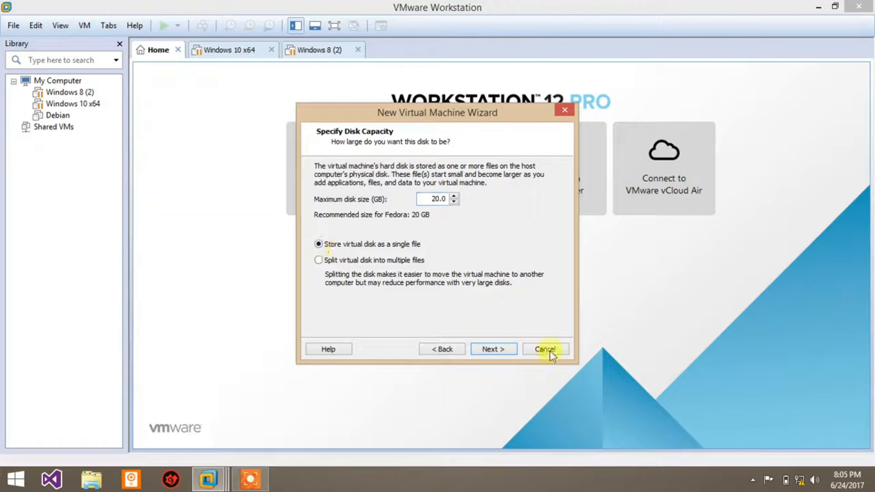
click(493, 350)
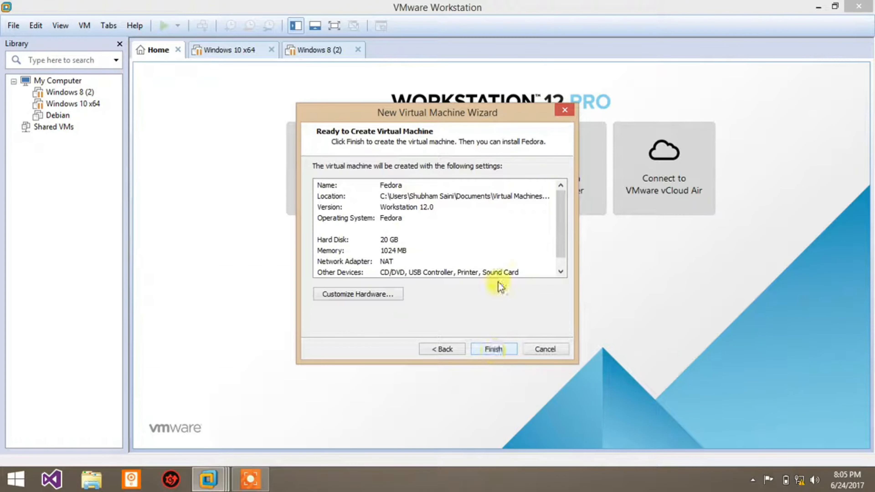
click(499, 349)
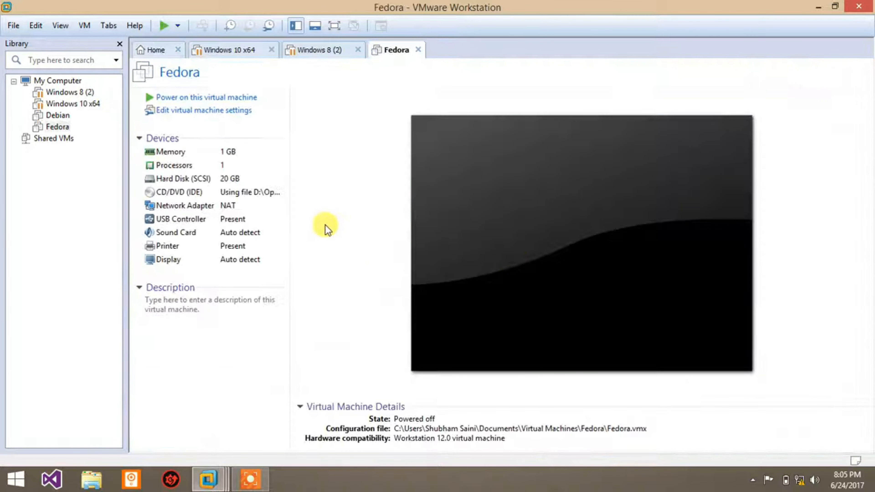
- Power on the Fedora virtual machine and start the Install option from the Kali boot menu
click(196, 97)
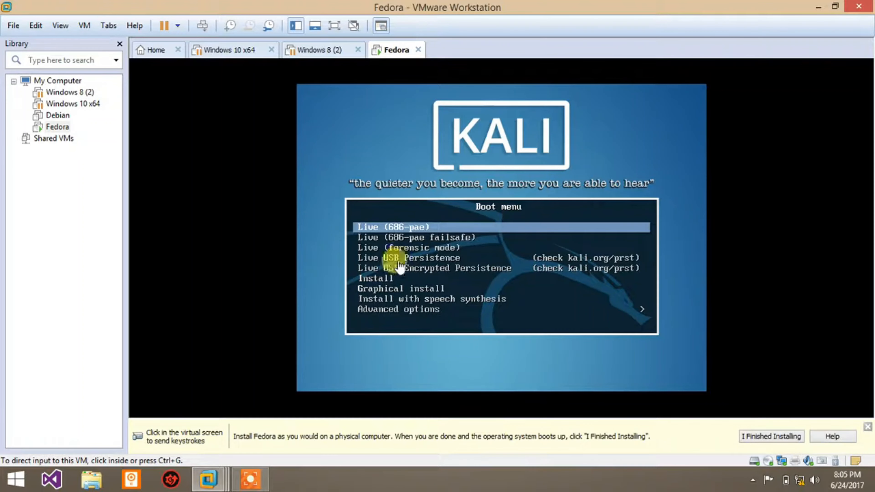
click(508, 248)
key(Down)
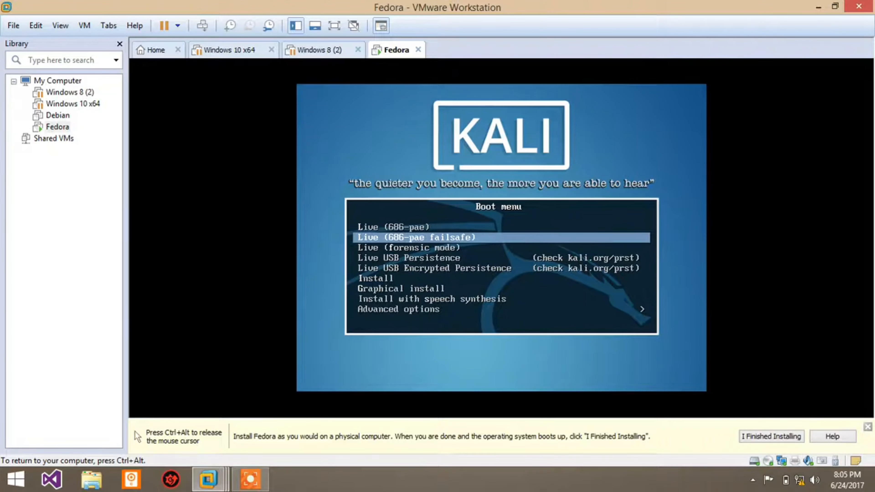
key(Up)
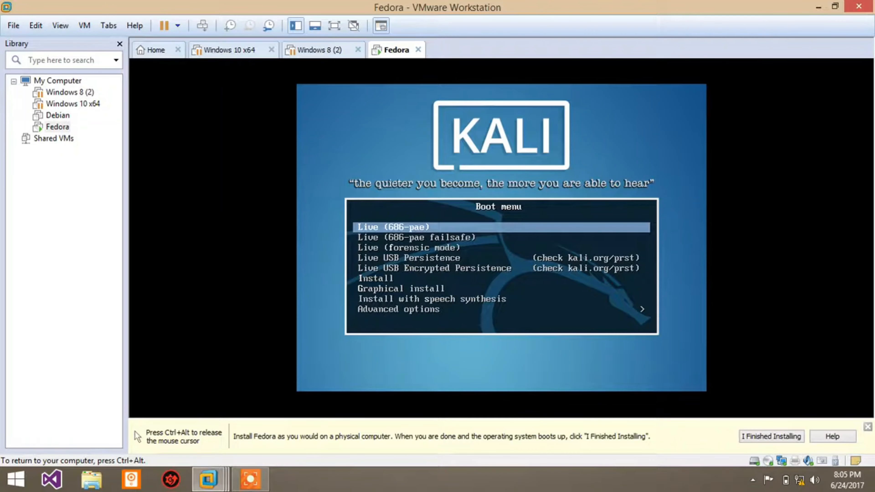
key(Down)
key(Down)
key(Down)
key(Down)
key(Down)
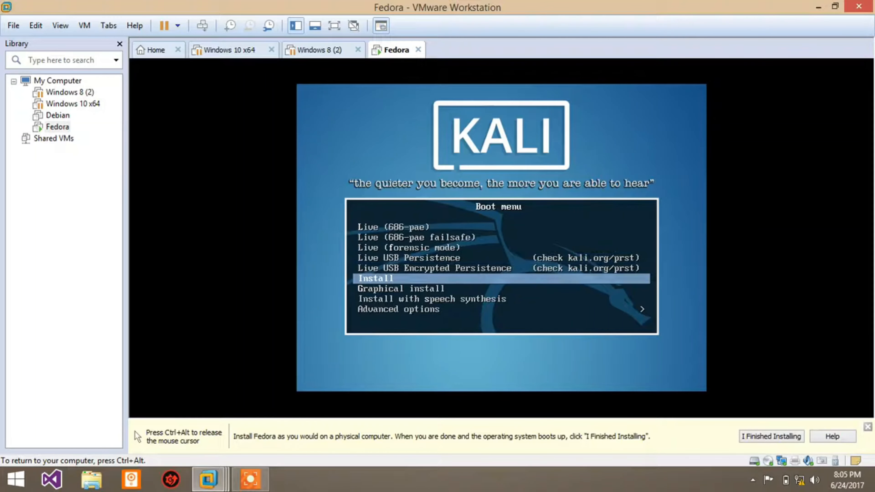
key(Down)
key(Down)
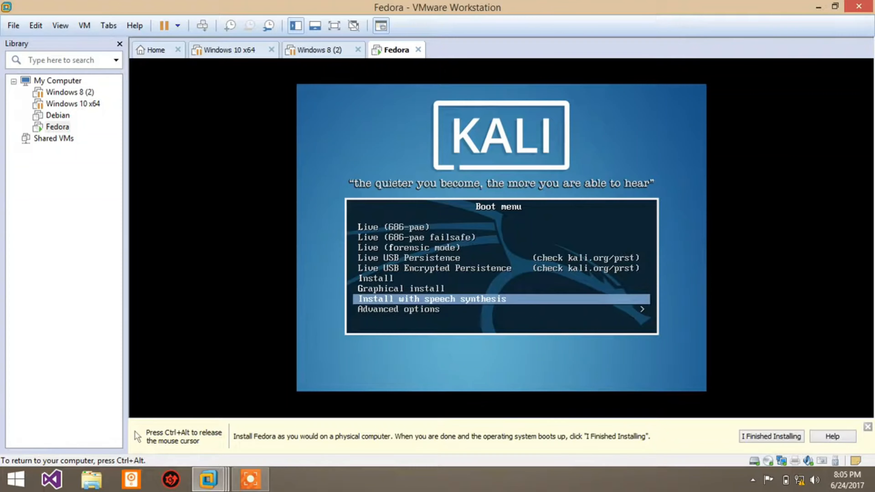
key(Up)
key(Up)
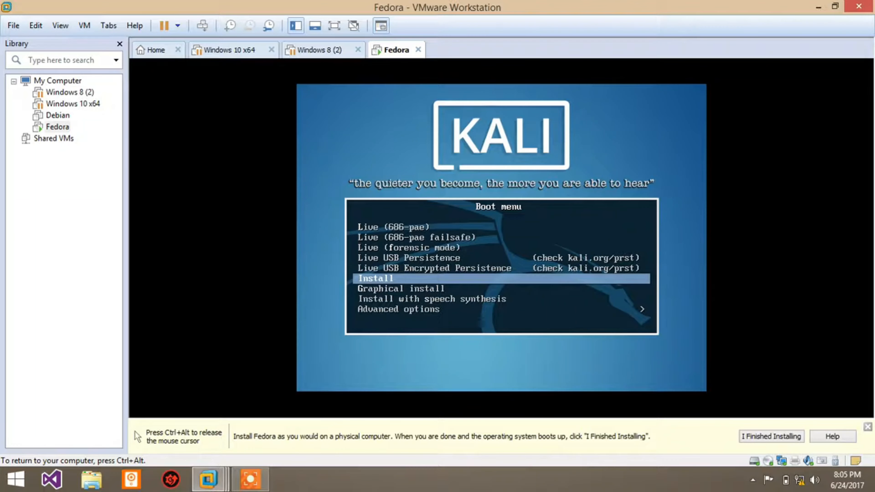
key(Return)
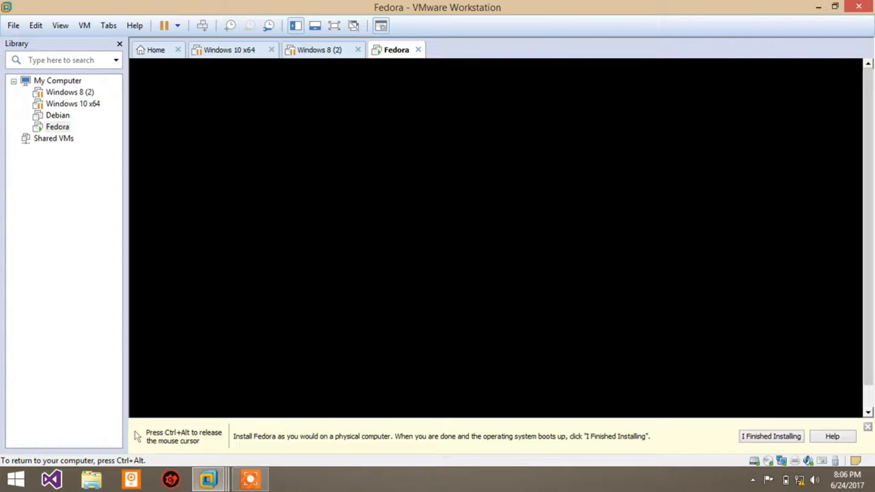
- Switch the virtual machine to full screen and choose English as the installation language
key(ctrl+alt)
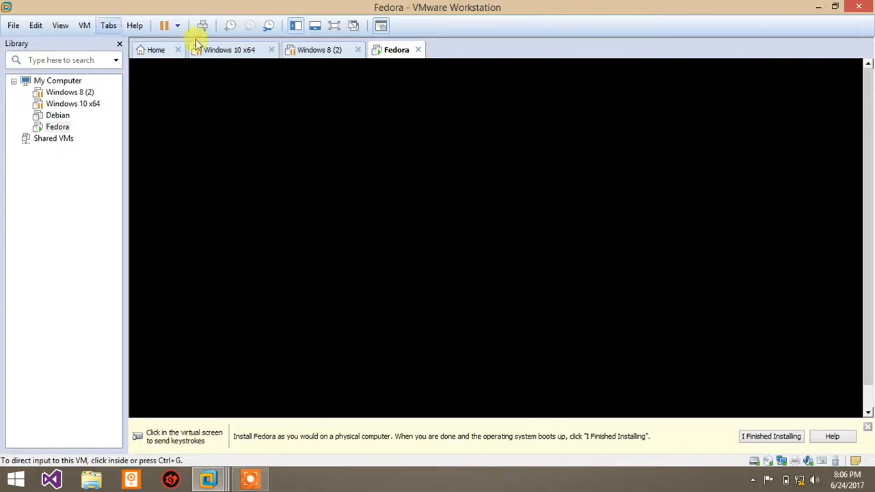
click(334, 25)
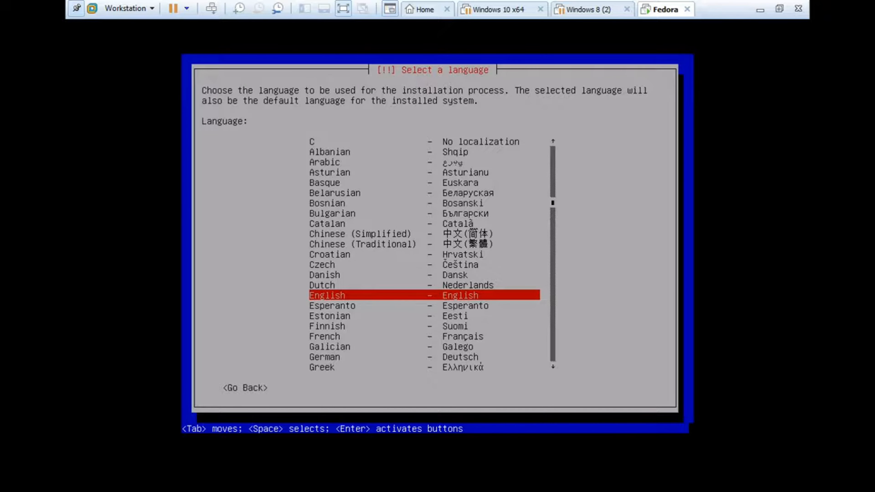
key(Return)
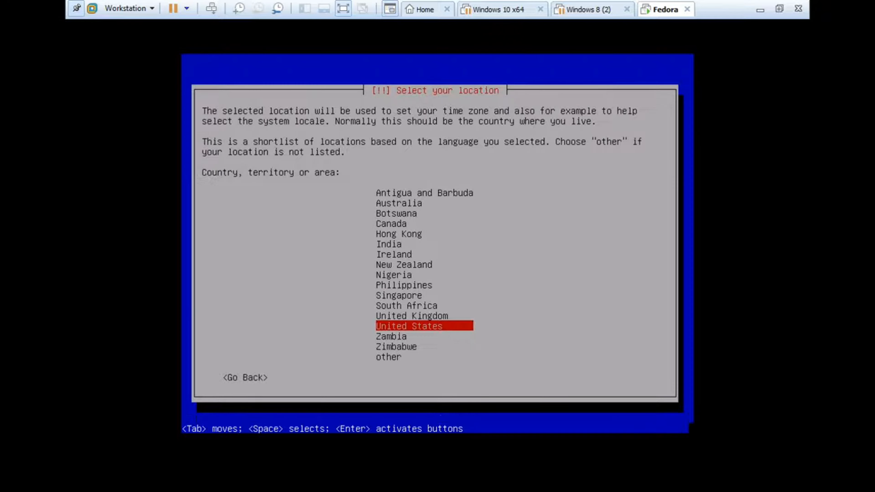
- Set the installation location to India
key(Up)
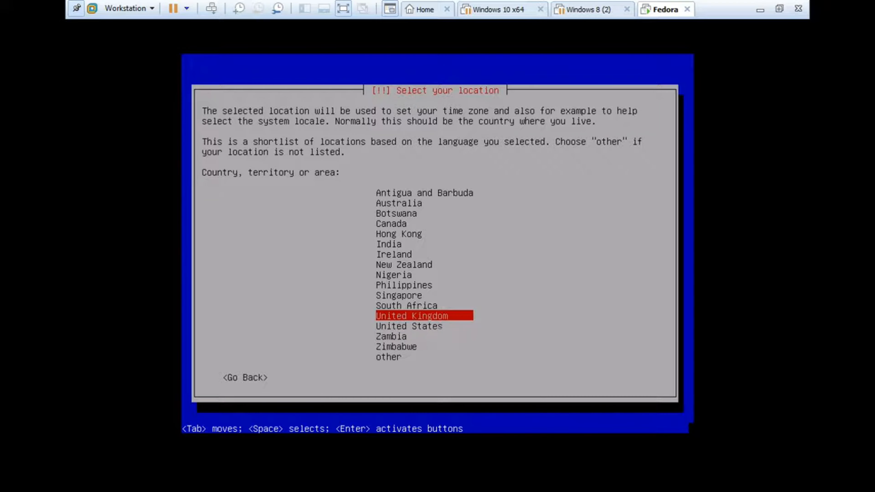
key(Down)
key(Down)
key(Down)
key(Down)
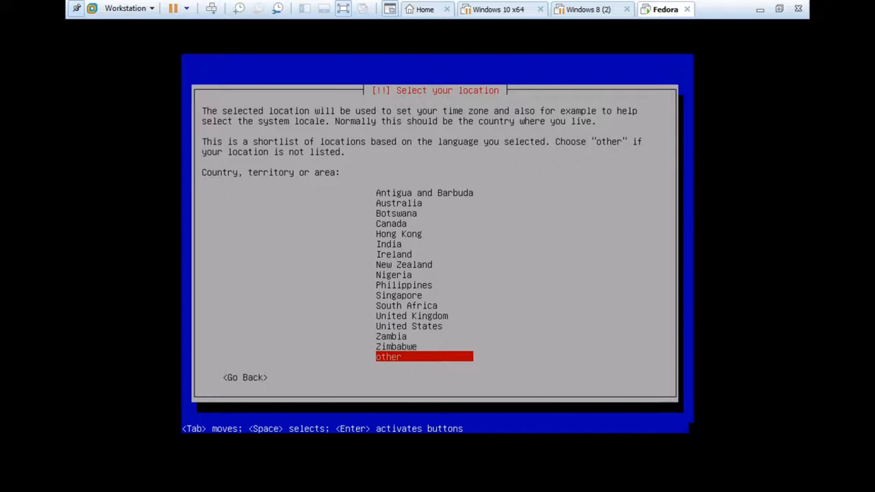
key(Up)
key(Up)
key(Up)
key(Up)
key(Up)
key(Up)
key(Up)
key(Up)
key(Up)
key(Up)
key(Up)
key(Up)
key(Up)
key(Up)
key(Up)
key(Up)
key(Down)
key(Down)
key(Down)
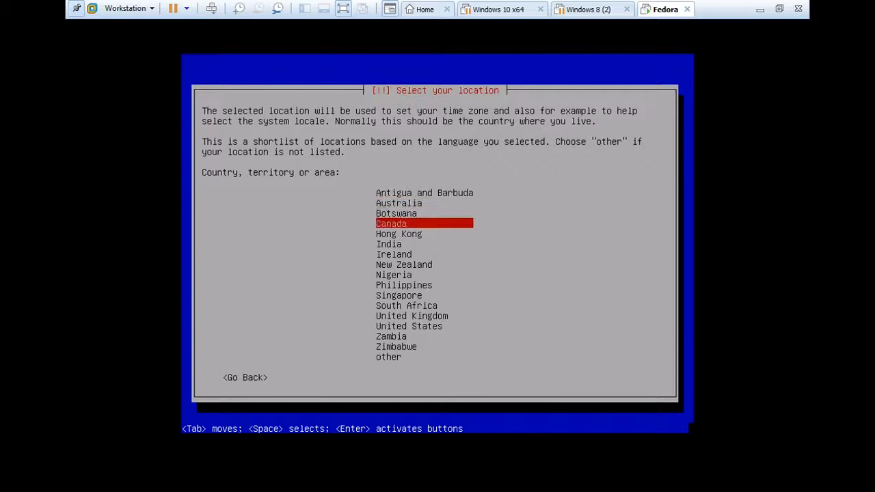
key(Down)
key(Down)
key(Return)
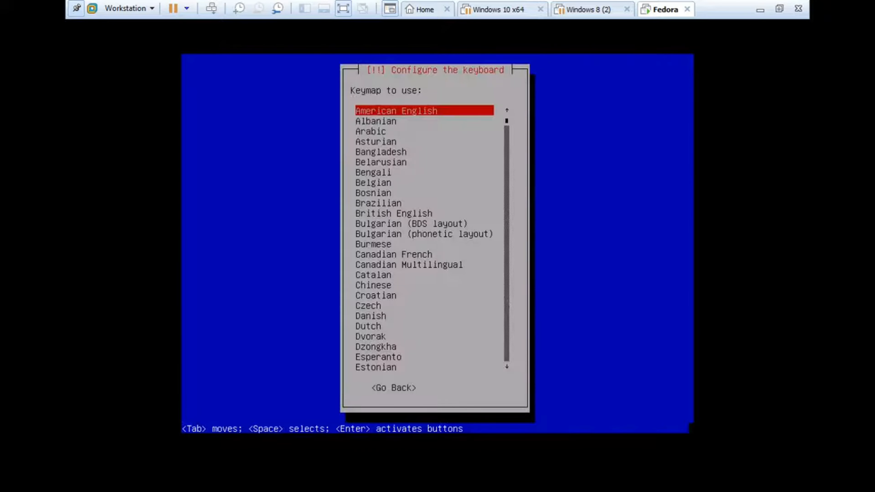
- Look through the installer's list of available keymaps for a suitable keyboard layout
key(Down)
key(Down)
key(Down)
key(Down)
key(Down)
key(Down)
key(Down)
key(Down)
key(Down)
key(Down)
key(Down)
key(Down)
key(Down)
key(Down)
key(Down)
key(Down)
key(Down)
key(Down)
key(Down)
key(Down)
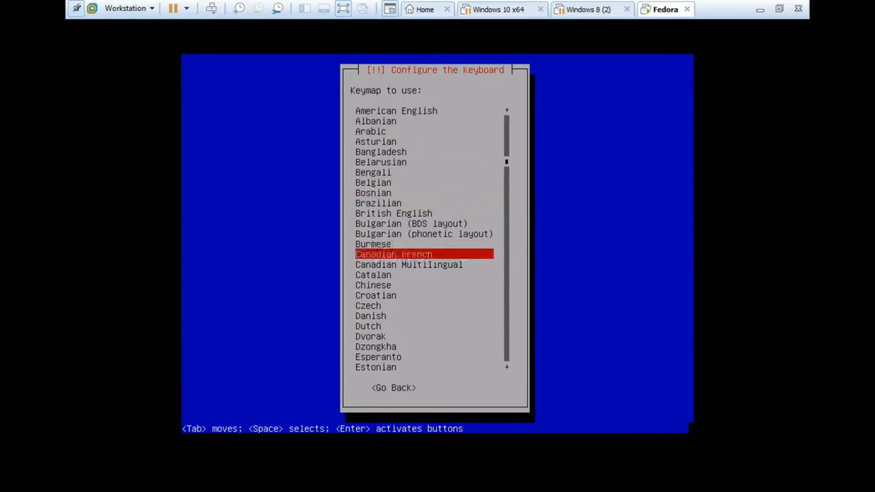
key(Down)
key(Down)
key(Down)
key(Down)
key(Down)
key(Down)
key(Down)
key(Down)
key(Down)
key(Down)
key(Down)
key(Down)
key(Down)
key(Down)
key(Down)
key(Down)
key(Down)
key(Down)
key(Down)
key(Down)
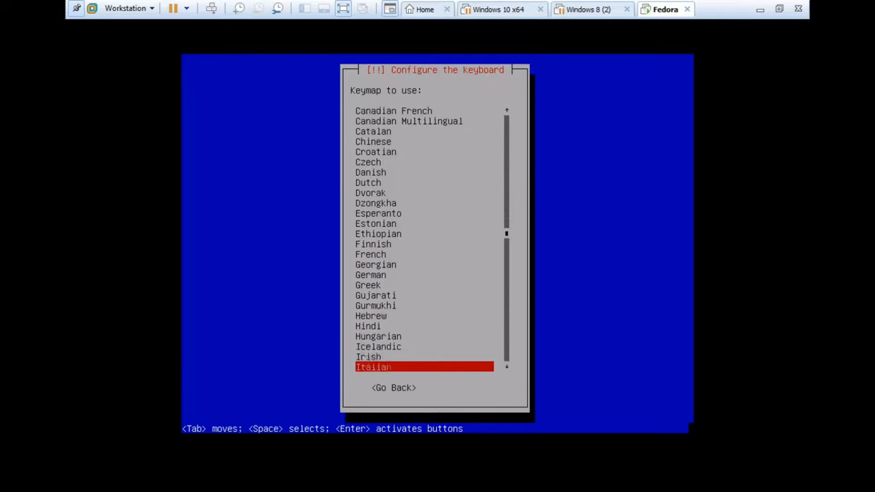
key(Up)
key(Up)
key(Up)
key(Up)
key(Up)
key(Up)
key(Up)
key(Up)
key(Up)
key(Up)
key(Up)
key(Up)
key(Up)
key(Up)
key(Up)
key(Up)
key(Up)
key(Up)
key(Up)
key(Up)
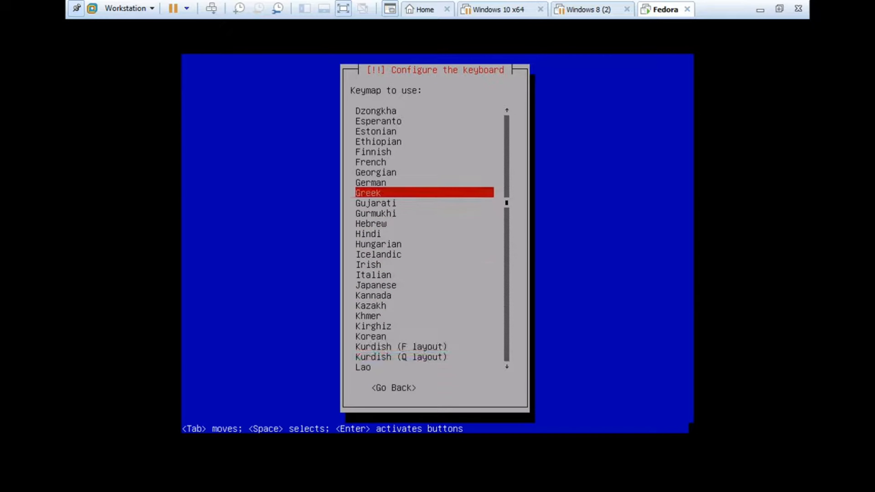
key(Up)
key(Up)
key(Up)
key(Up)
key(Up)
key(Up)
key(Up)
key(Up)
key(Up)
key(Up)
key(Up)
key(Up)
key(Up)
key(Up)
key(Up)
key(Up)
key(Up)
key(Up)
key(Up)
key(Up)
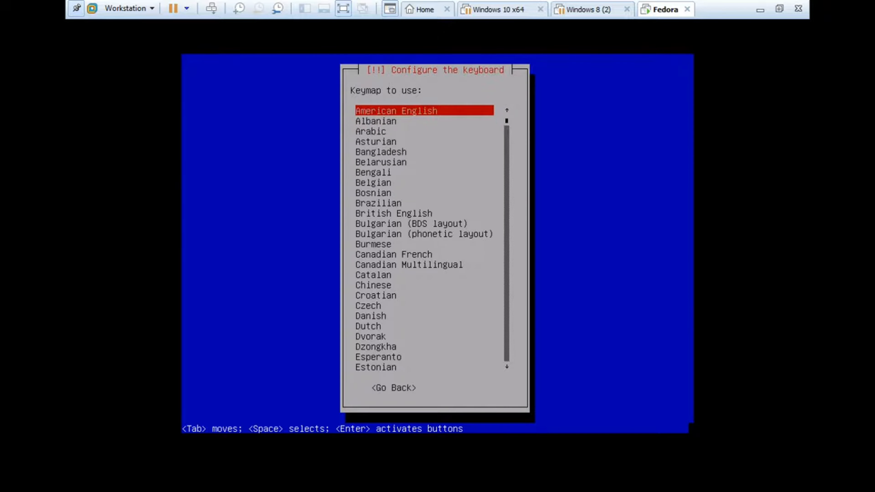
key(Down)
key(Down)
key(Down)
key(Down)
key(Down)
key(Down)
key(Down)
key(Down)
key(Down)
key(Down)
key(Down)
key(Down)
key(Down)
key(Down)
key(Down)
key(Down)
key(Down)
key(Down)
key(Down)
key(Down)
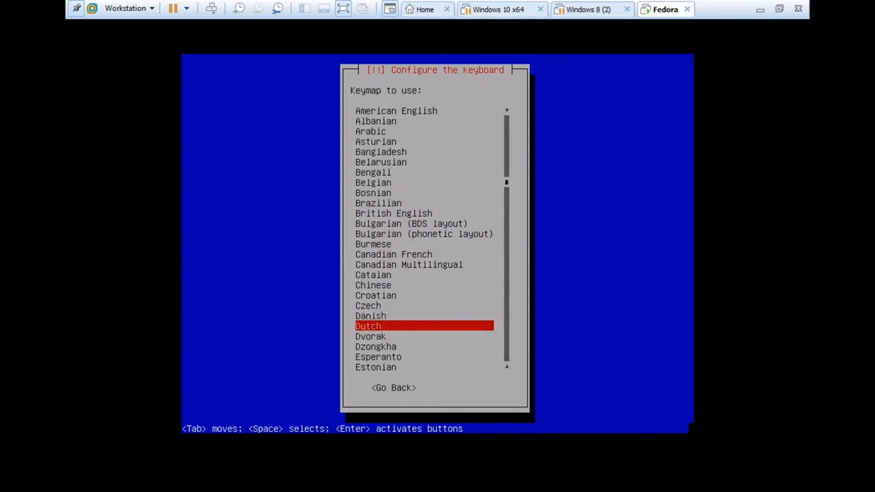
key(Down)
key(Down)
key(Down)
key(Down)
key(Down)
key(Down)
key(Down)
key(Down)
key(Down)
key(Down)
key(Down)
key(Down)
key(Down)
key(Down)
key(Down)
key(Down)
key(Down)
key(Down)
key(Down)
key(Down)
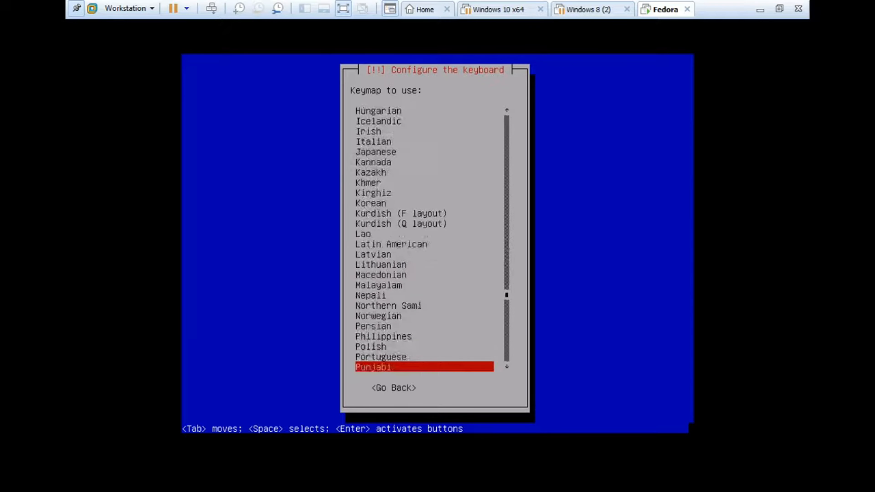
key(Up)
key(Up)
key(Up)
key(Up)
key(Up)
key(Up)
key(Up)
key(Up)
key(Up)
key(Up)
key(Up)
key(Up)
key(Up)
key(Up)
key(Up)
key(Up)
key(Up)
key(Up)
key(Up)
key(Up)
key(Down)
key(Down)
key(Down)
key(Down)
key(Down)
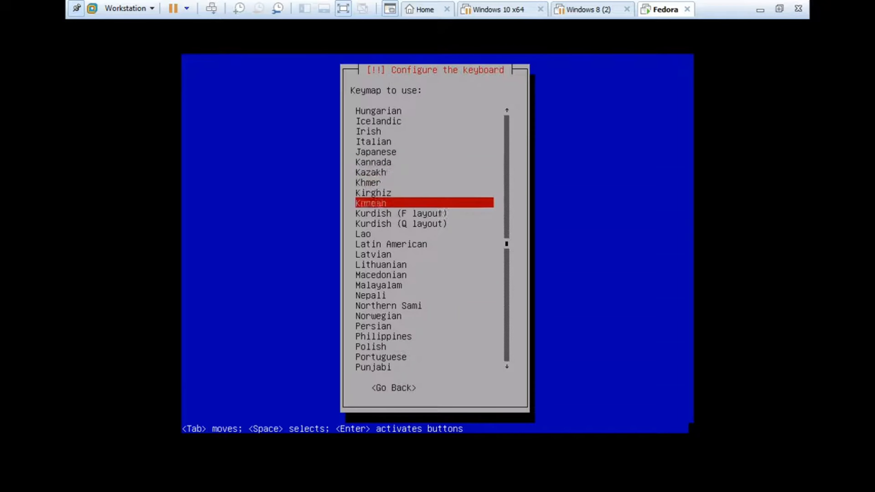
- Review the keymap entries from Korean back up to Dvorak for a suitable keyboard layout
key(Down)
key(Down)
key(Up)
key(Up)
key(Up)
key(Up)
key(Up)
key(Up)
key(Up)
key(Up)
key(Up)
key(Up)
key(Up)
key(Up)
key(Up)
key(Up)
key(Up)
key(Up)
key(Up)
key(Up)
key(Up)
key(Up)
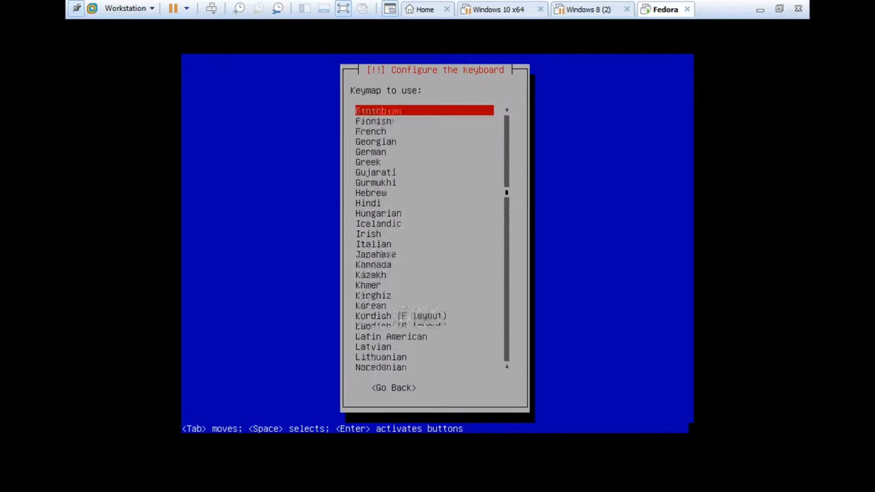
key(Up)
key(Up)
key(Up)
key(Up)
- Check the rest of the keymap list down to Vietnamese for a suitable layout
key(Down)
key(Down)
key(Down)
key(Down)
key(Down)
key(Down)
key(Down)
key(Down)
key(Down)
key(Down)
key(Down)
key(Down)
key(Down)
key(Down)
key(Down)
key(Down)
key(Down)
key(Down)
key(Down)
key(Down)
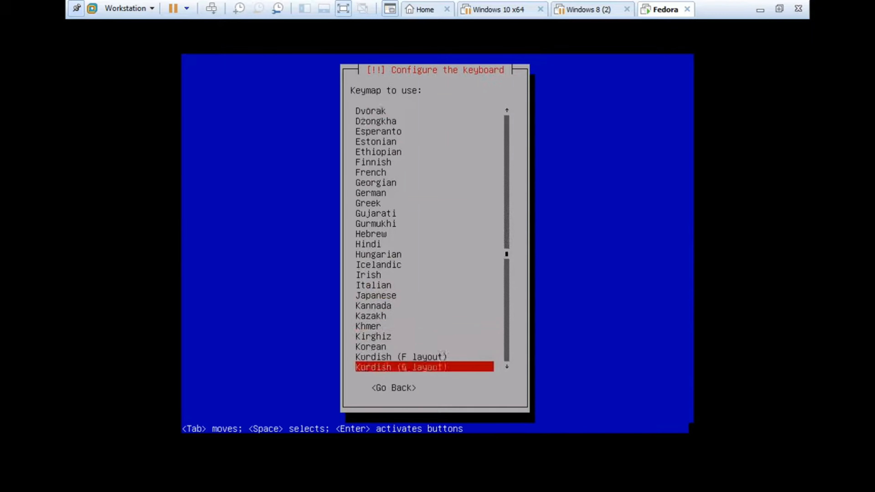
key(Down)
key(Down)
key(Down)
key(Down)
key(Down)
key(Down)
key(Down)
key(Down)
key(Down)
key(Down)
key(Down)
key(Down)
key(Down)
key(Down)
key(Down)
key(Down)
key(Down)
key(Down)
key(Down)
key(Down)
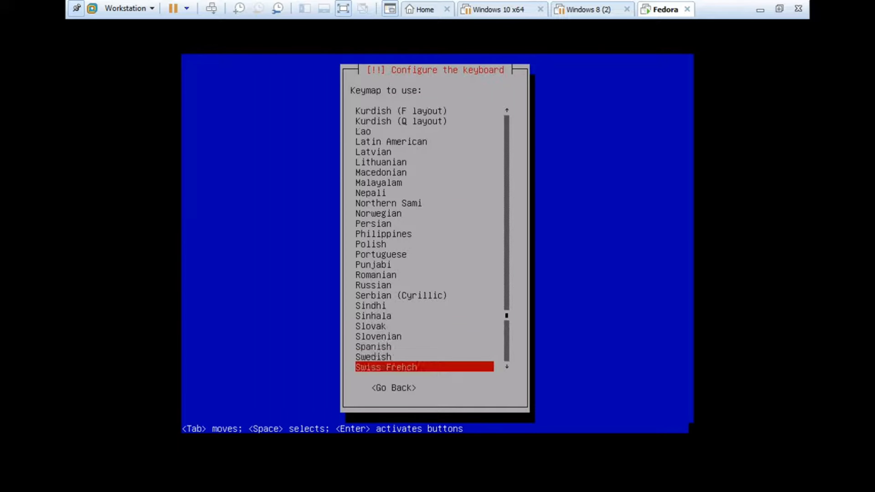
key(Down)
key(Down)
key(Down)
key(Down)
key(Down)
key(Down)
key(Down)
key(Down)
key(Down)
key(Down)
key(Down)
- Go back through the keymap list from Vietnamese to Dvorak, examining the layouts around Polish, Kurdish, Hindi and Esperanto
key(Up)
key(Up)
key(Up)
key(Up)
key(Up)
key(Up)
key(Up)
key(Up)
key(Up)
key(Up)
key(Up)
key(Up)
key(Up)
key(Up)
key(Up)
key(Up)
key(Up)
key(Up)
key(Up)
key(Up)
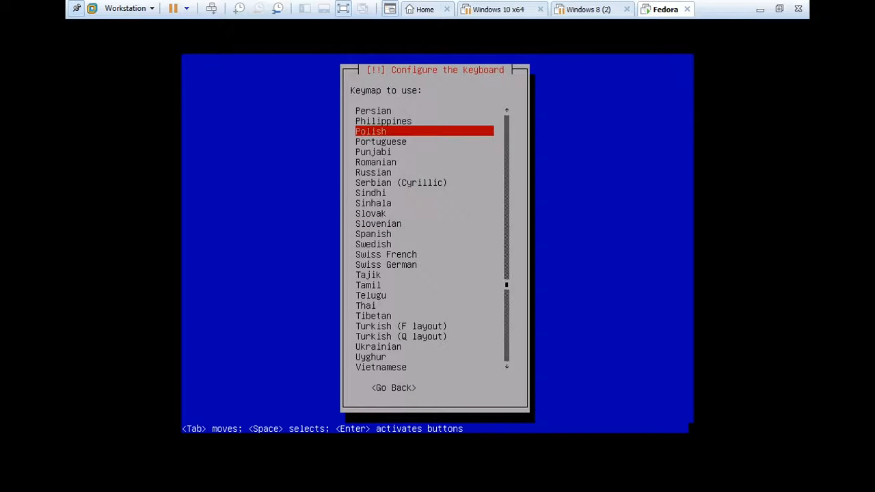
key(Down)
key(Down)
key(Up)
key(Up)
key(Up)
key(Up)
key(Up)
key(Up)
key(Up)
key(Up)
key(Up)
key(Up)
key(Up)
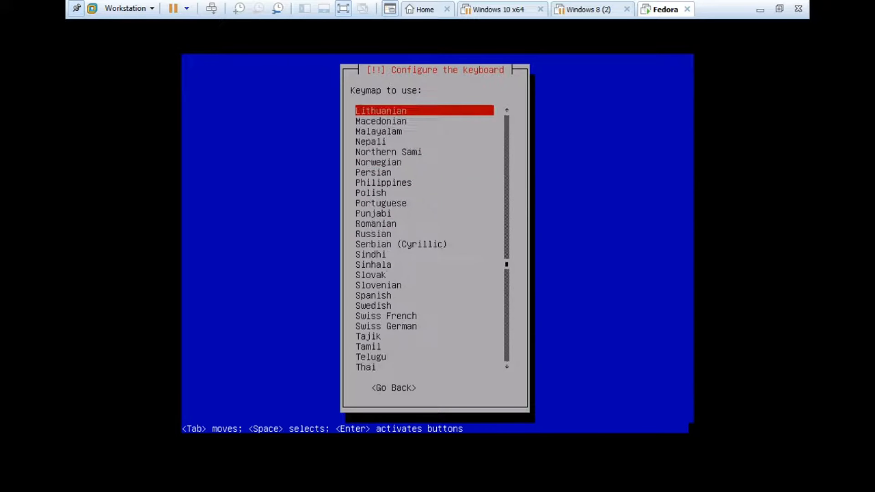
key(Up)
key(Up)
key(Up)
key(Up)
key(Up)
key(Down)
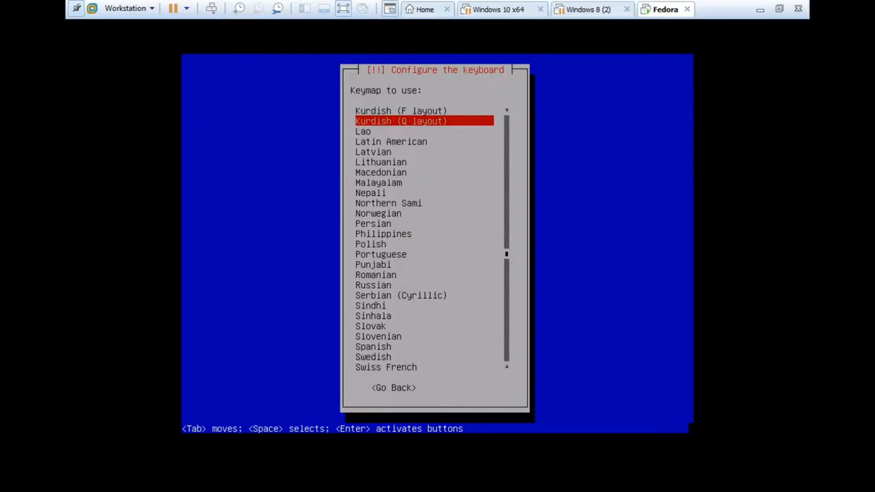
key(Up)
key(Up)
key(Up)
key(Up)
key(Up)
key(Up)
key(Up)
key(Up)
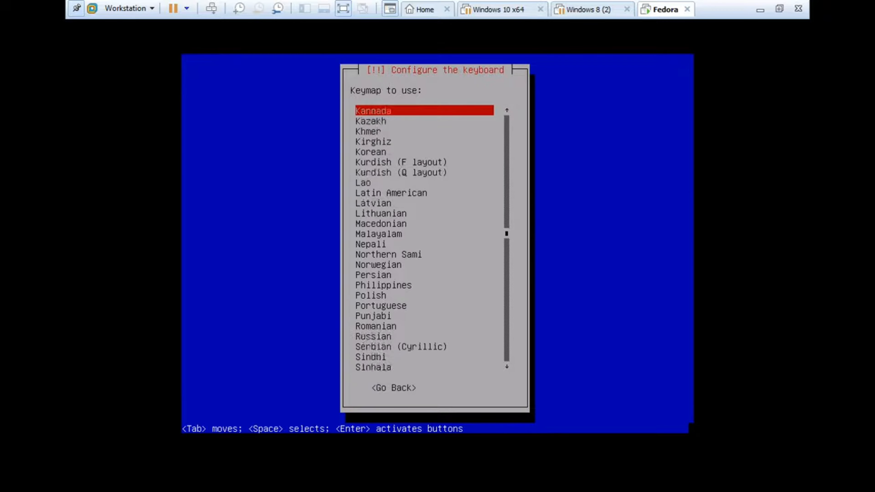
key(Up)
key(Up)
key(Up)
key(Up)
key(Up)
key(Up)
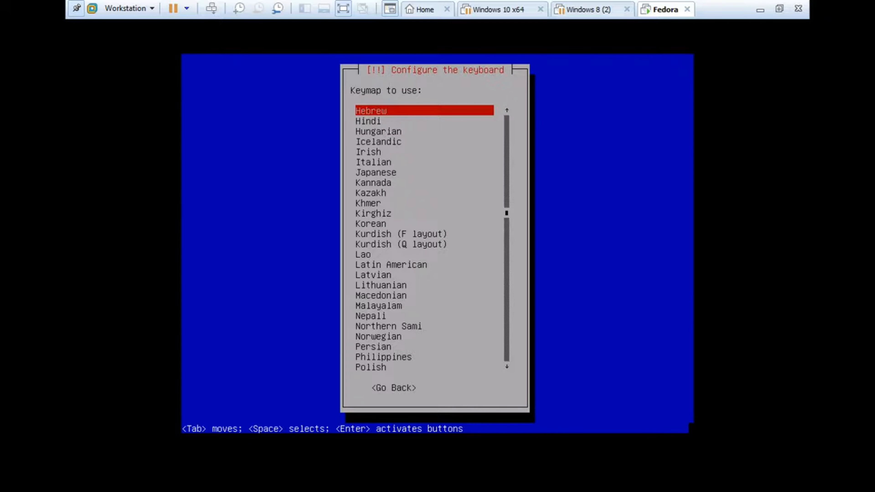
key(Up)
key(Down)
key(Down)
key(Down)
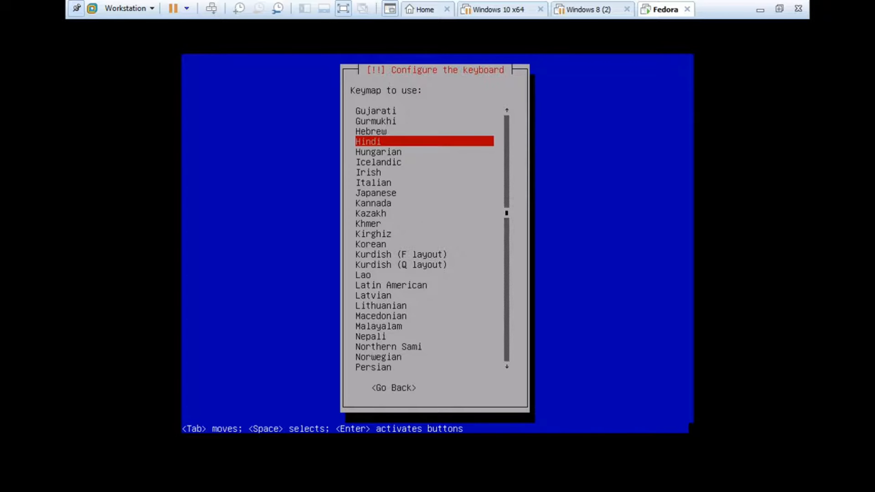
key(Up)
key(Up)
key(Up)
key(Up)
key(Up)
key(Up)
key(Up)
key(Up)
key(Up)
key(Up)
key(Up)
key(Up)
key(Up)
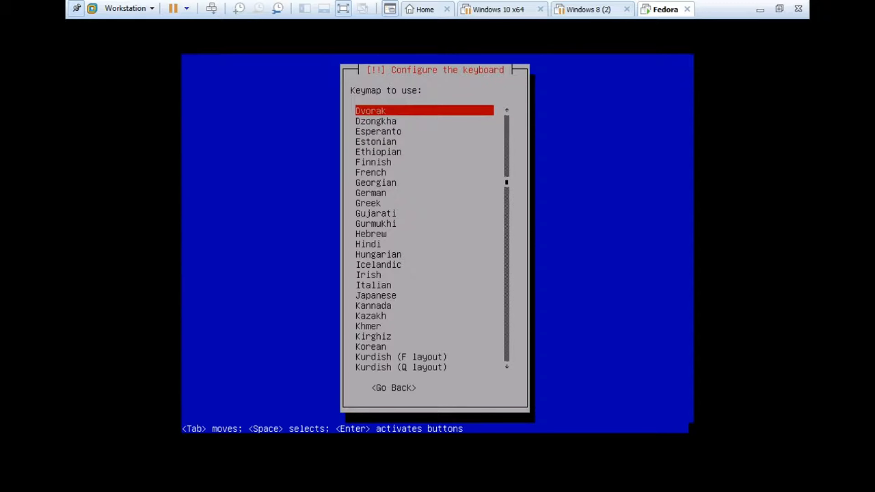
key(Down)
key(Down)
key(Down)
key(Up)
key(Up)
key(Down)
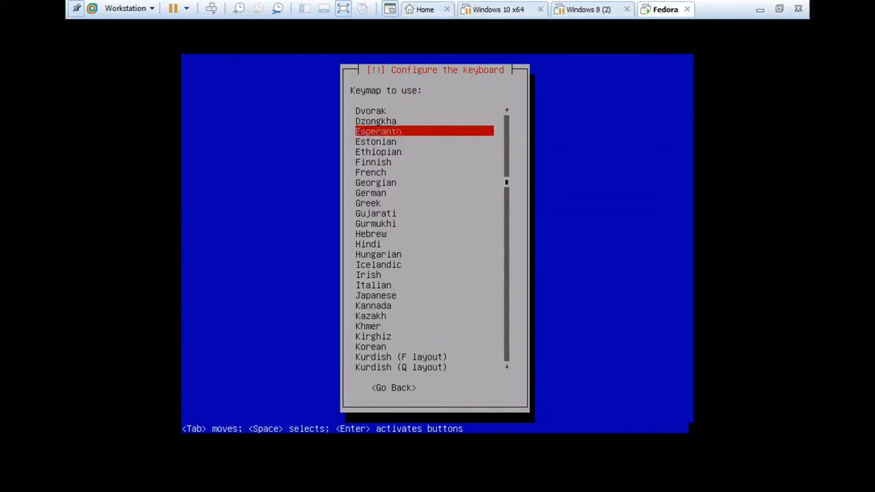
- Choose Hindi as the keymap for the installation
key(Down)
key(Down)
key(Down)
key(Down)
key(Down)
key(Down)
key(Down)
key(Down)
key(Down)
key(Down)
key(Down)
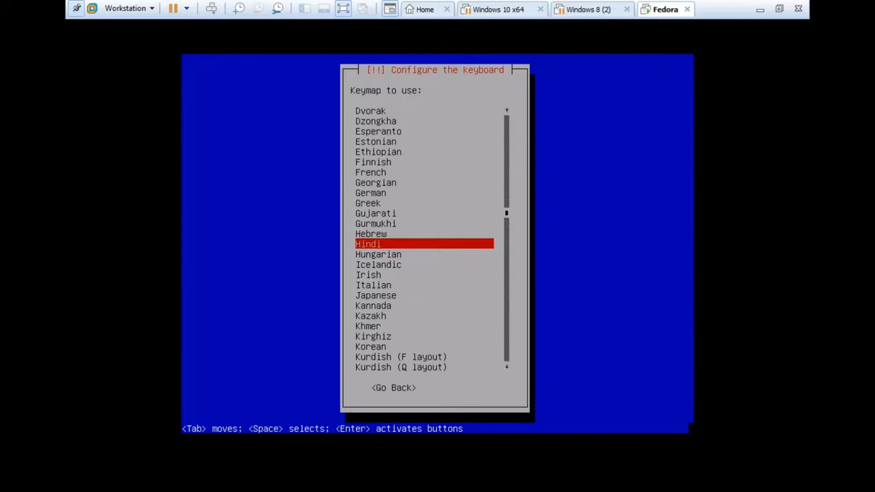
key(Return)
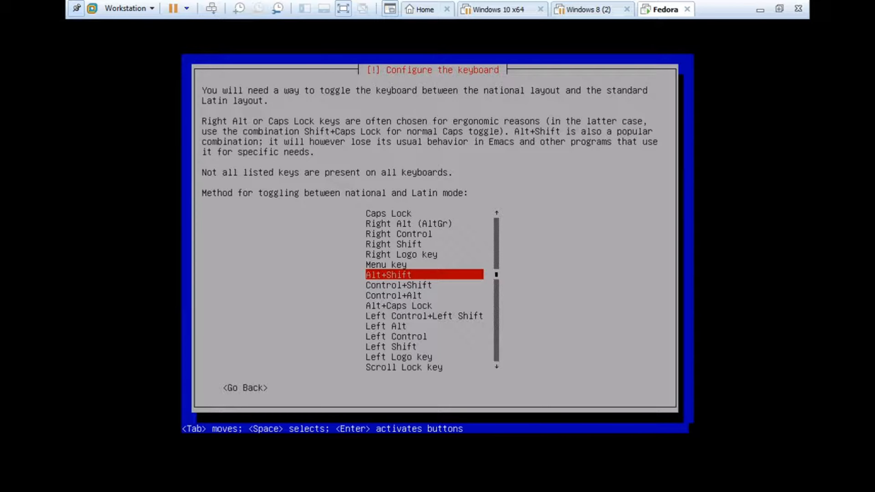
- Review the available methods for toggling the keyboard between national and Latin mode, from Right Alt to Left Logo key
key(Down)
key(Down)
key(Down)
key(Down)
key(Down)
key(Down)
key(Down)
key(Down)
key(Down)
key(Up)
key(Up)
key(Up)
key(Up)
key(Up)
key(Up)
key(Up)
key(Up)
key(Up)
key(Up)
key(Up)
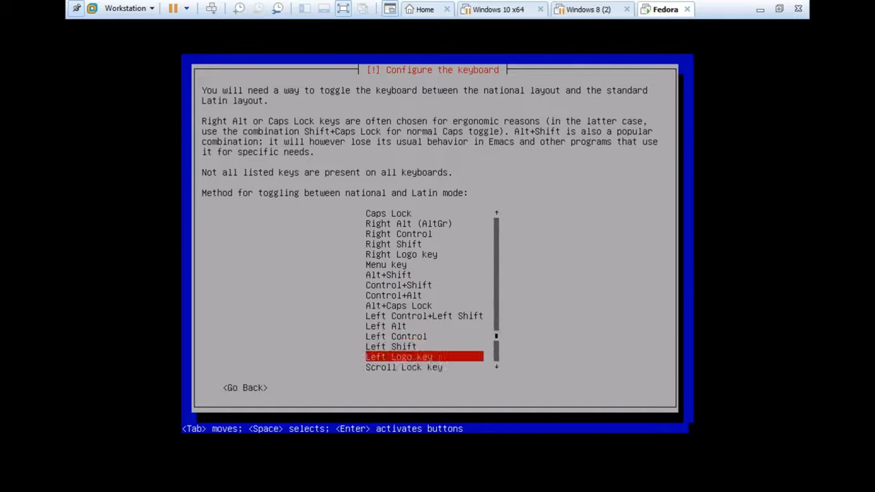
key(Down)
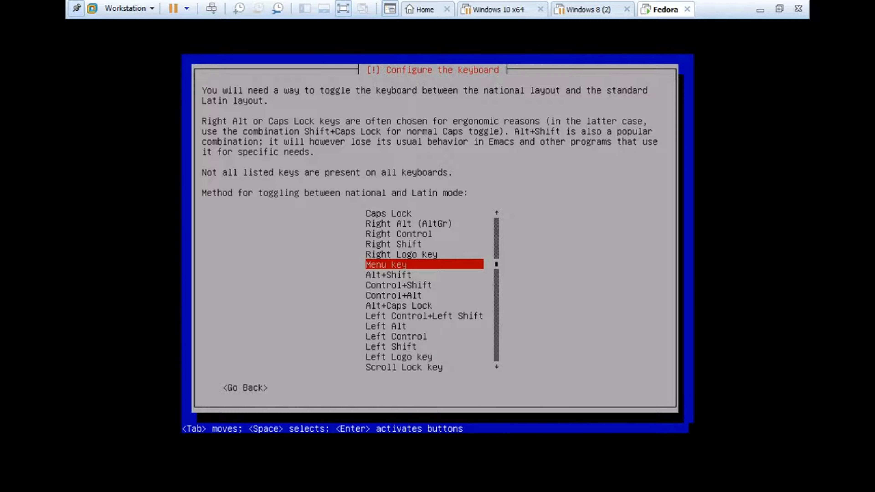
key(Up)
key(Up)
key(Up)
key(Down)
key(Down)
key(Down)
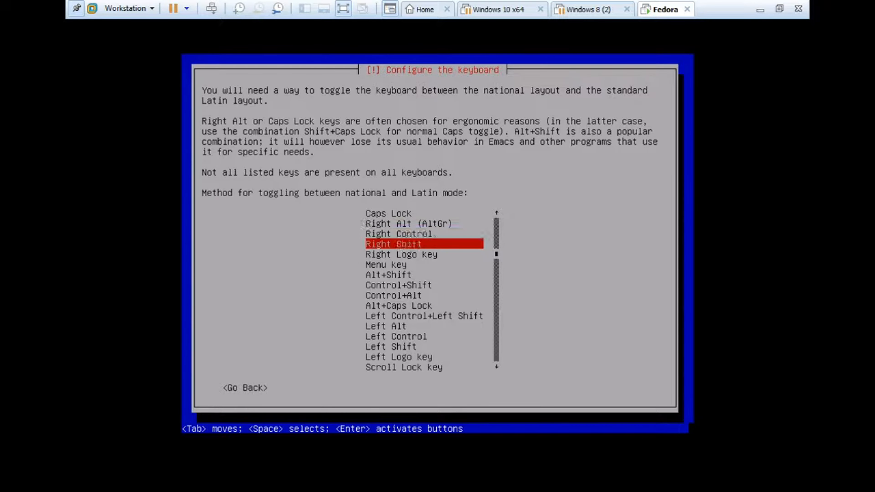
key(Down)
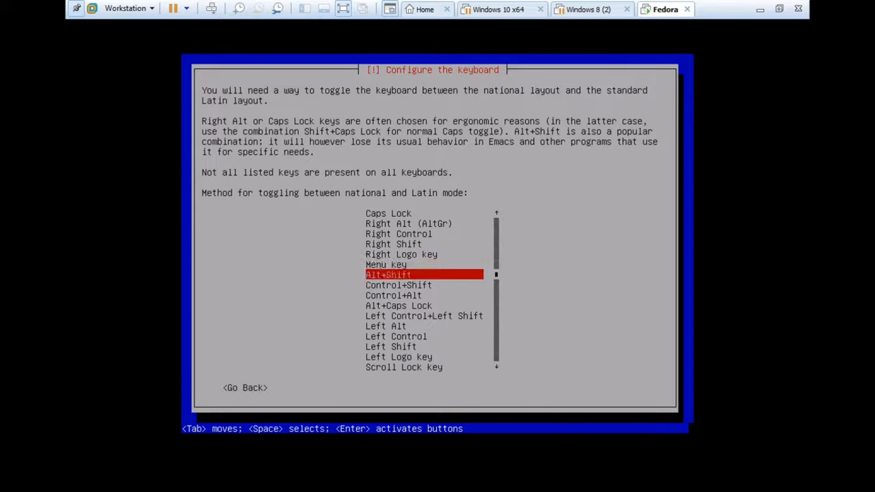
- Choose a key combination for toggling between the national and Latin keyboard layouts and accept it
key(Down)
key(Down)
key(Down)
key(Down)
key(Down)
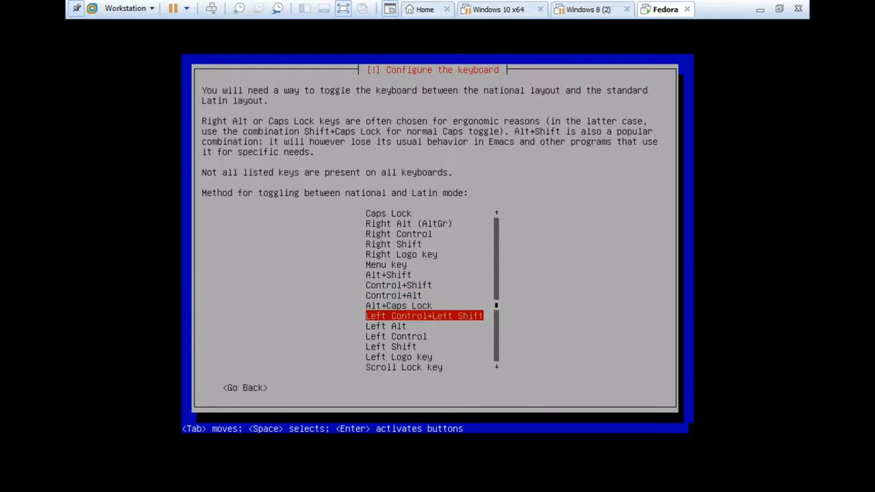
key(Up)
key(Up)
key(Down)
key(Up)
key(Up)
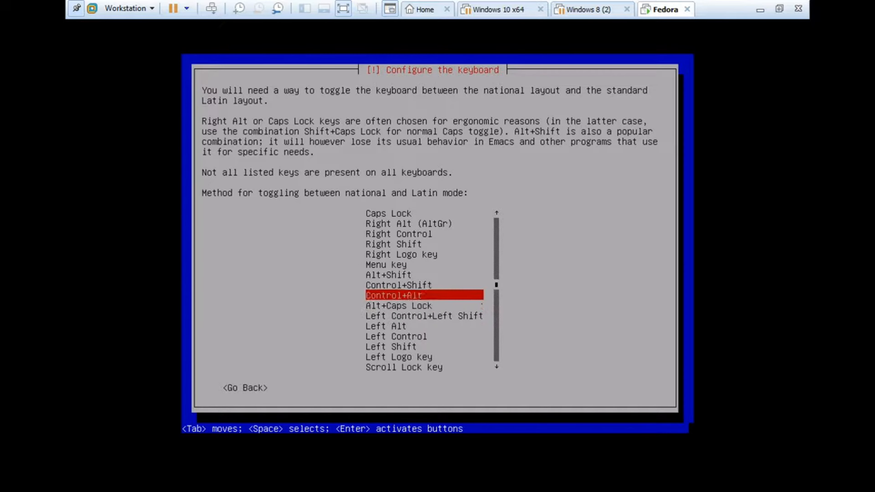
key(Up)
key(Return)
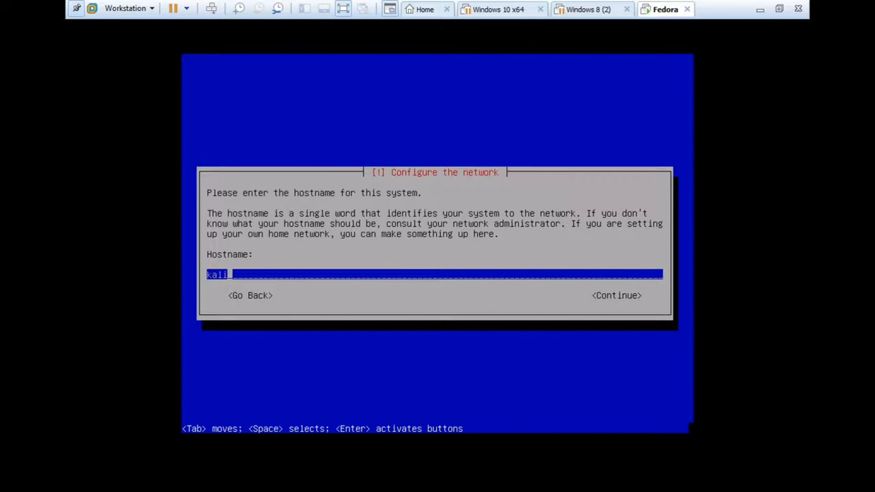
- Set the system's hostname to kali and leave the domain name empty
key(BackSpace)
key(BackSpace)
key(BackSpace)
key(BackSpace)
text(kali)
key(Tab)
key(Return)
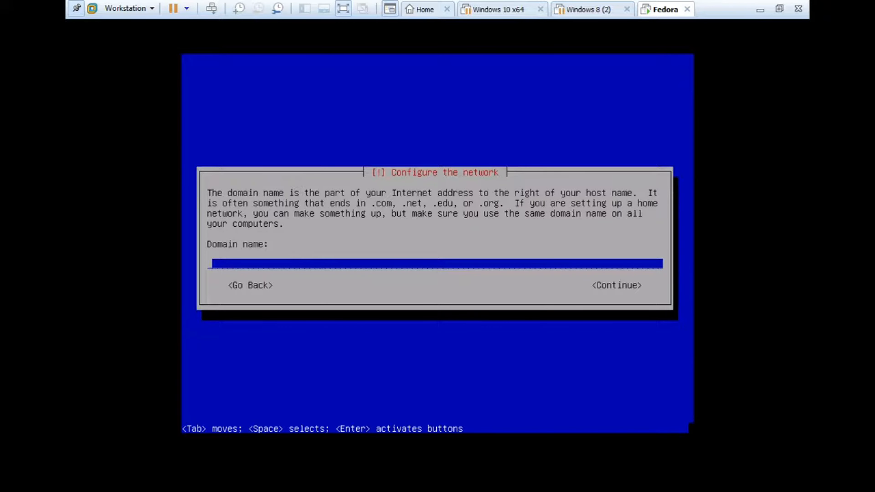
key(Tab)
key(Return)
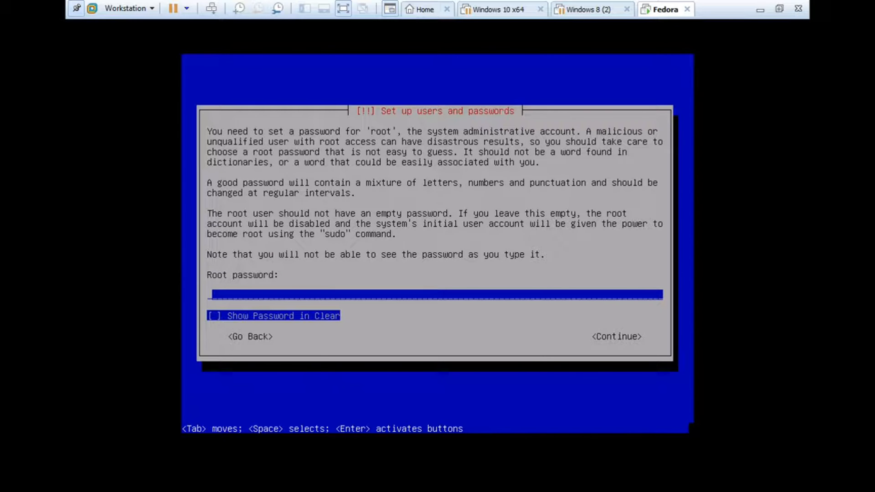
- Enter the root account password and enter it again to verify it
key(Tab)
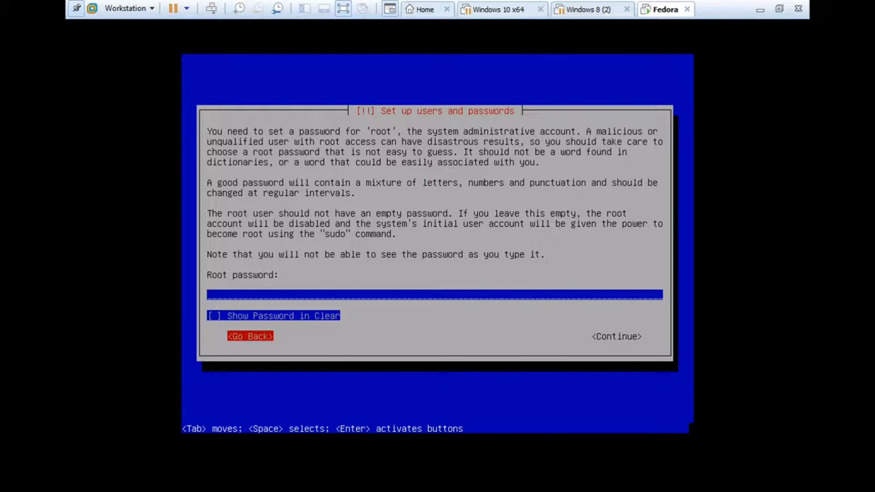
key(shift+Tab)
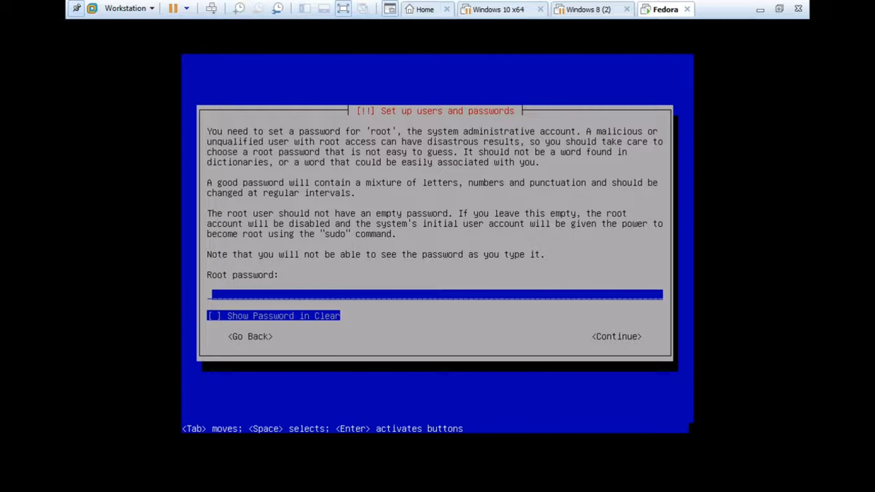
text(****)
key(Return)
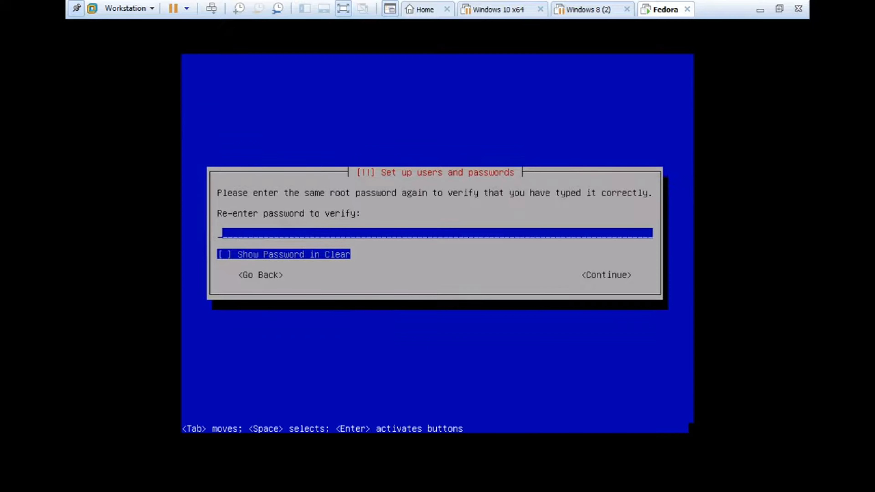
text(****)
key(Tab)
key(Tab)
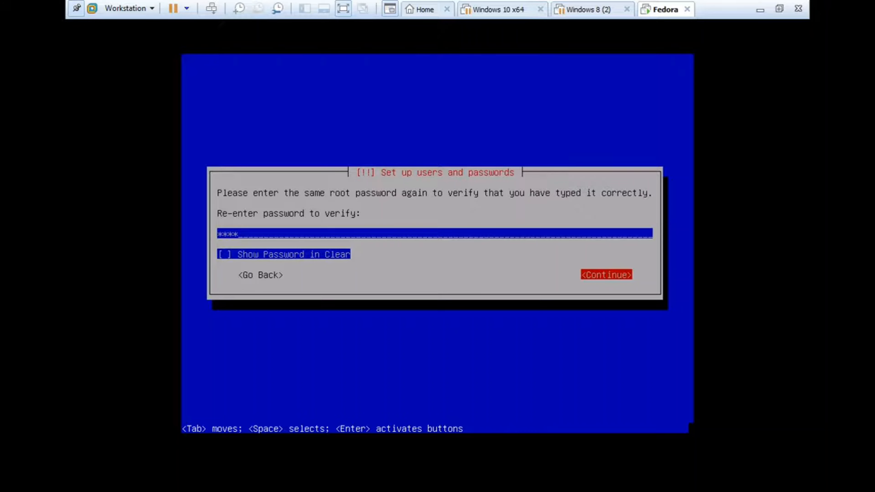
key(Return)
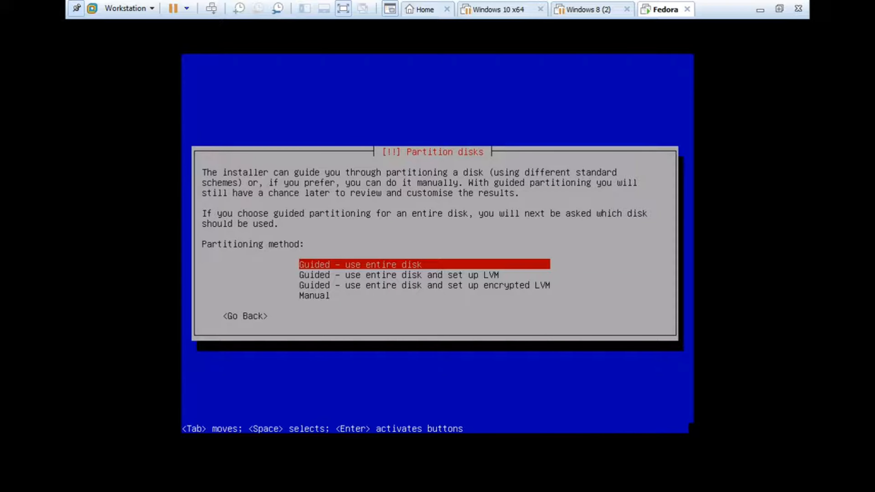
- Set up guided partitioning of the entire SCSI1 (sda) disk with all files in one partition
key(Down)
key(Up)
key(Return)
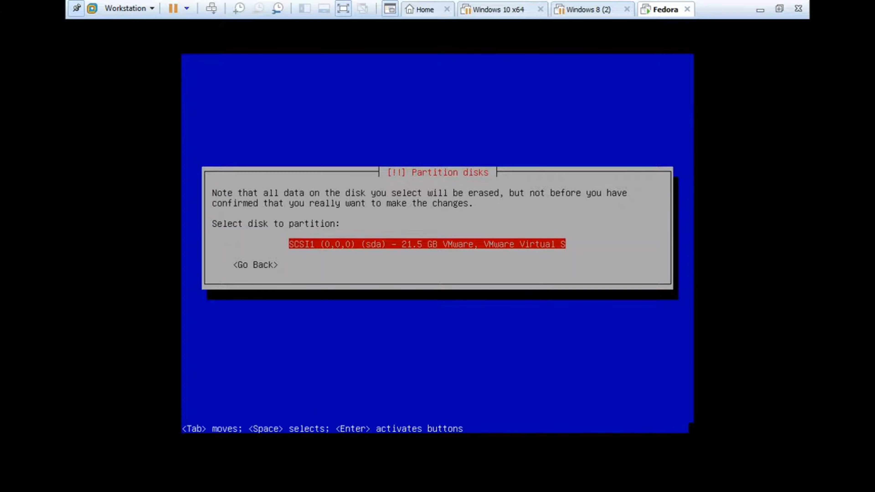
key(Return)
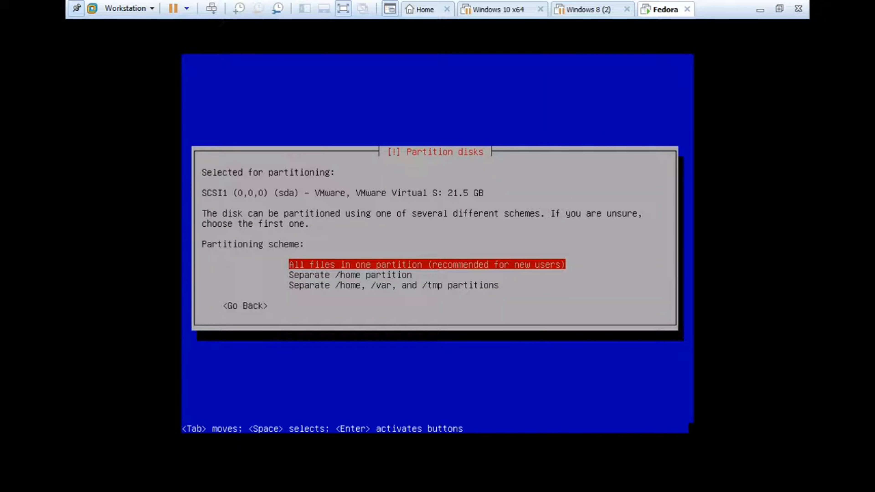
key(Down)
key(Up)
key(Return)
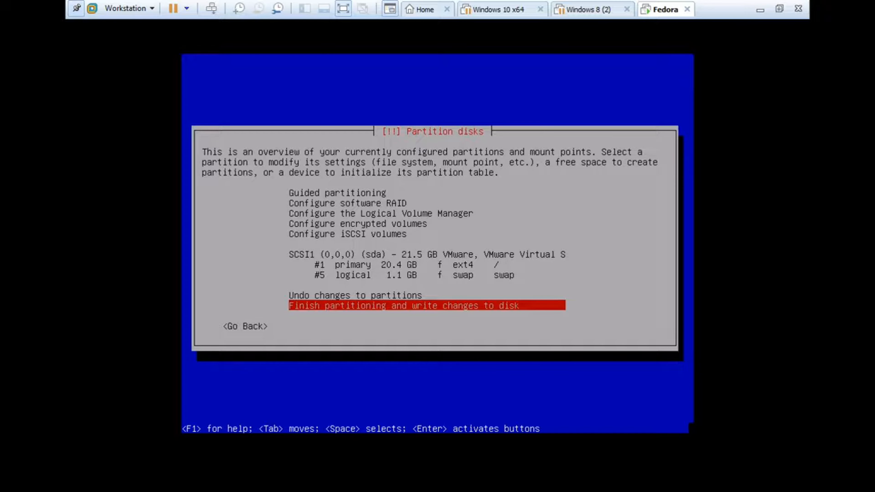
- Finish partitioning and agree to write the changes to the disk
key(Return)
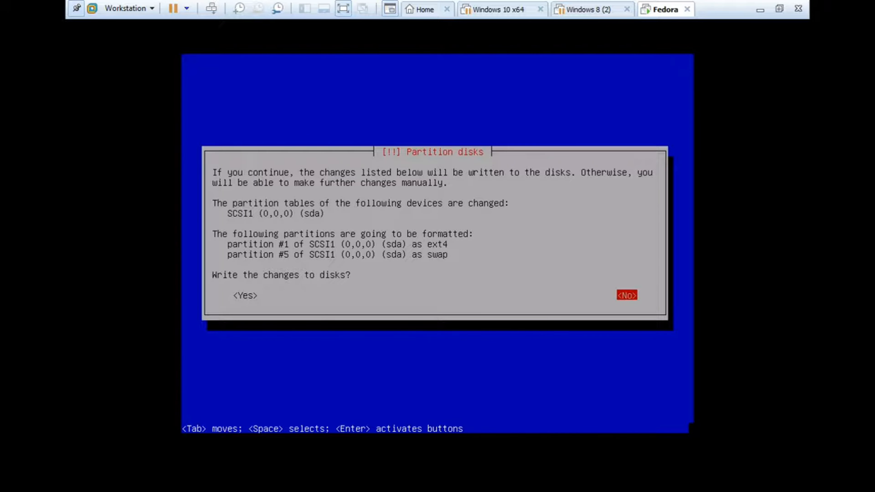
key(Tab)
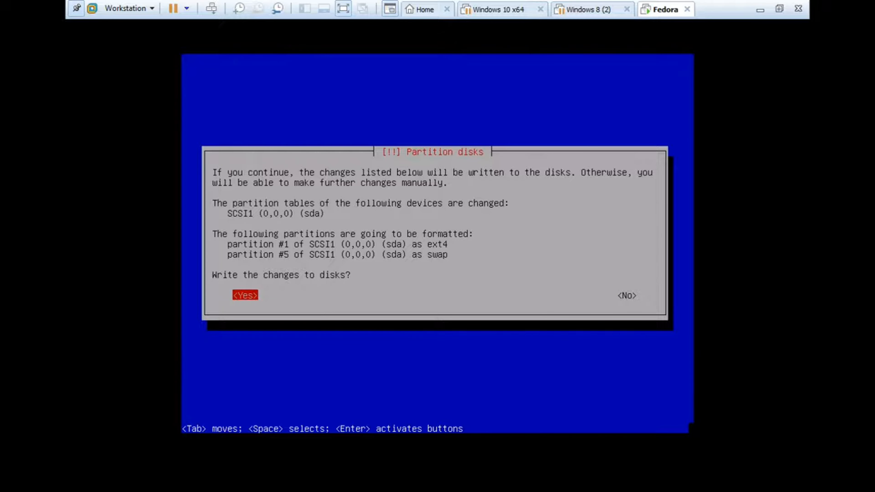
key(Return)
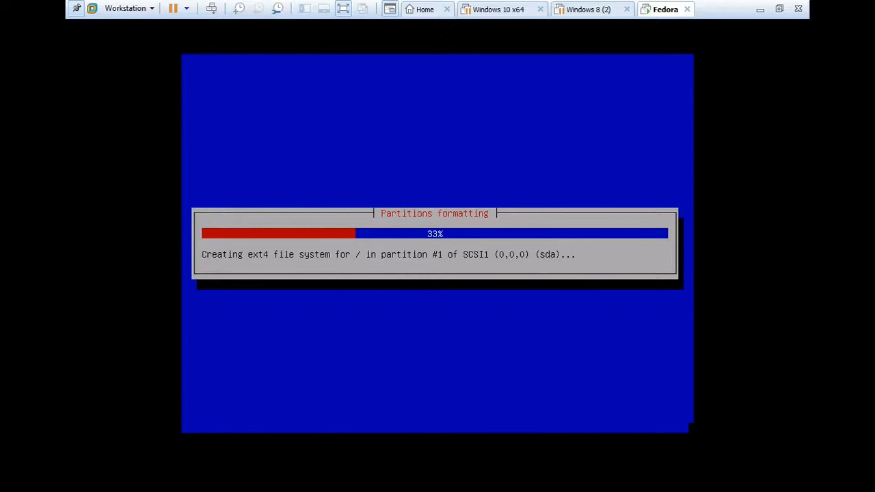
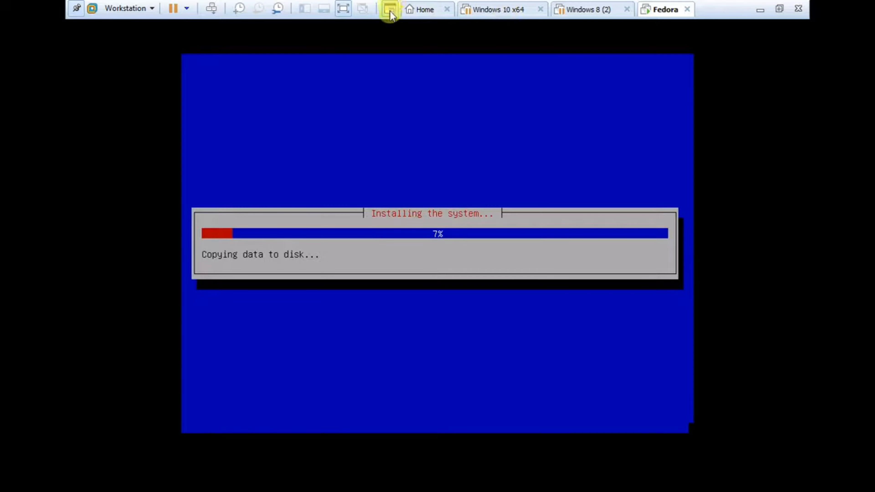
click(344, 8)
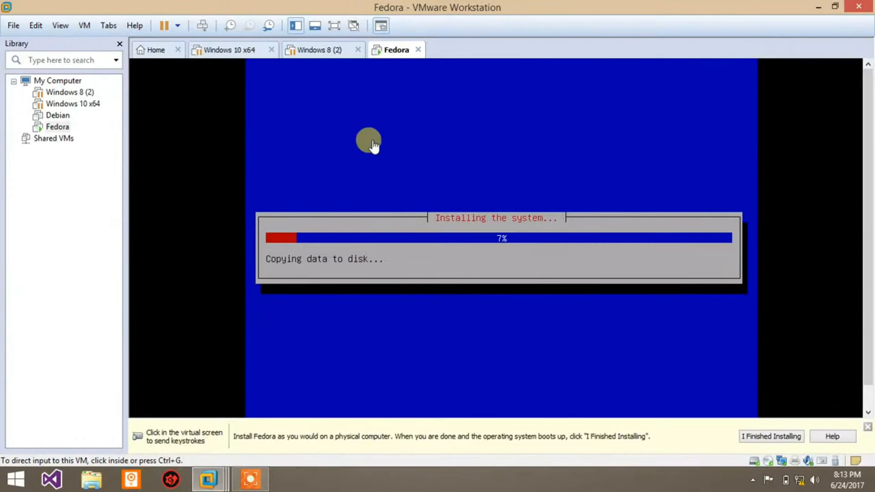
mouse_move(236, 487)
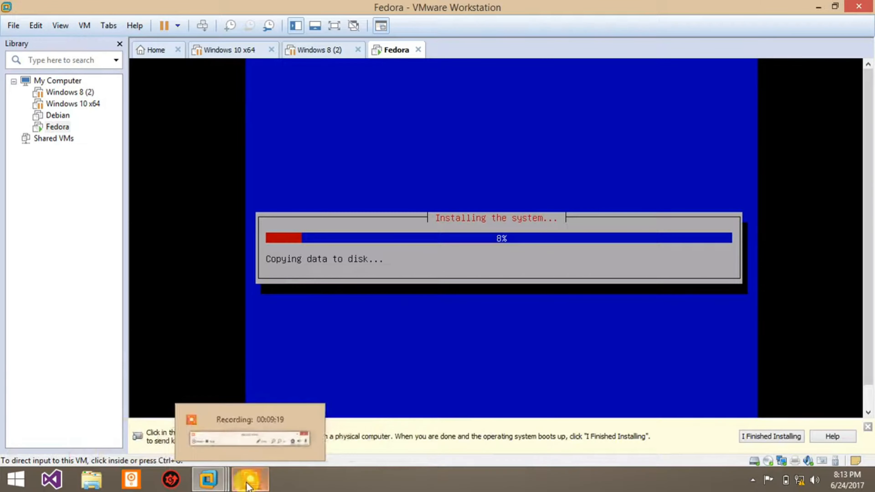
mouse_move(231, 450)
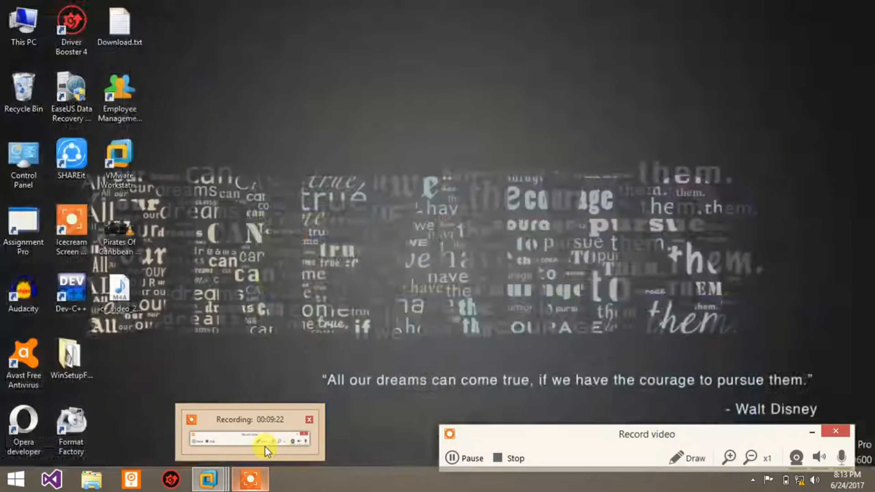
click(264, 444)
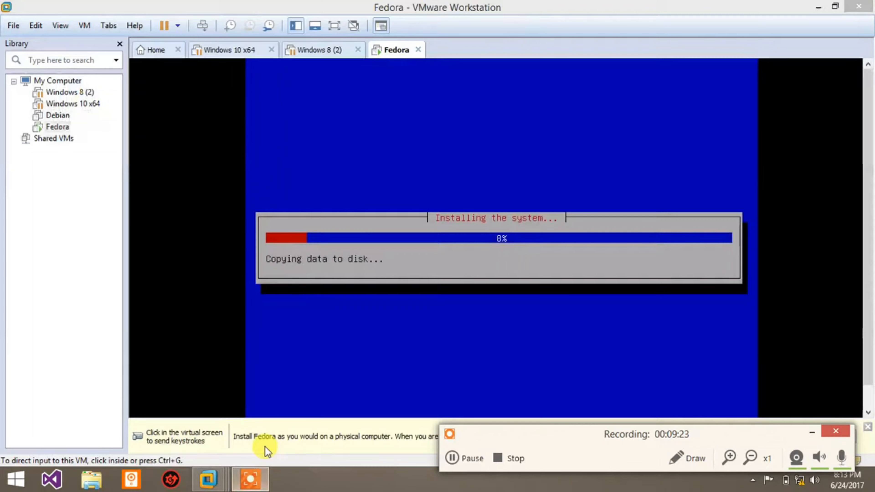
click(453, 461)
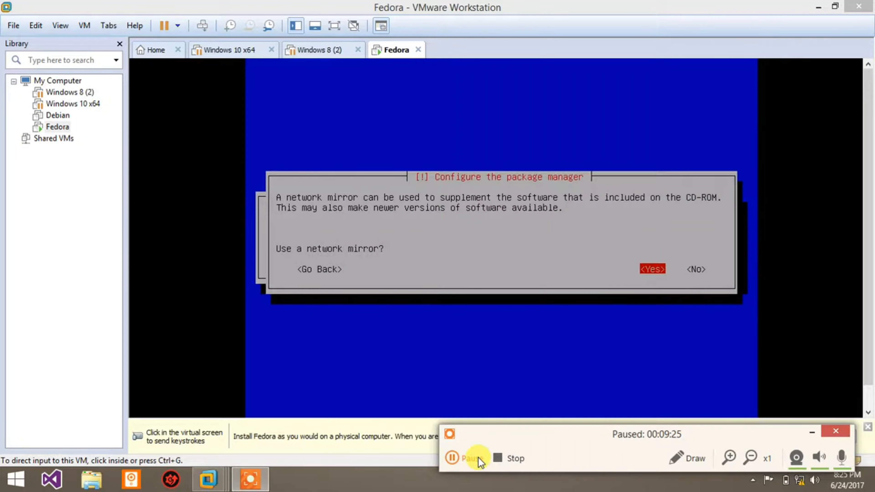
click(478, 458)
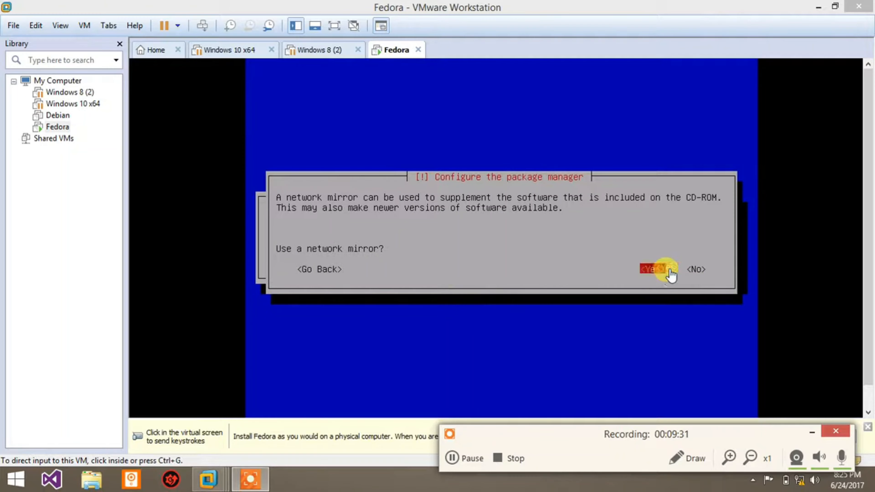
- Decline the network mirror for the package manager and return the virtual machine to full screen
click(365, 323)
key(Right)
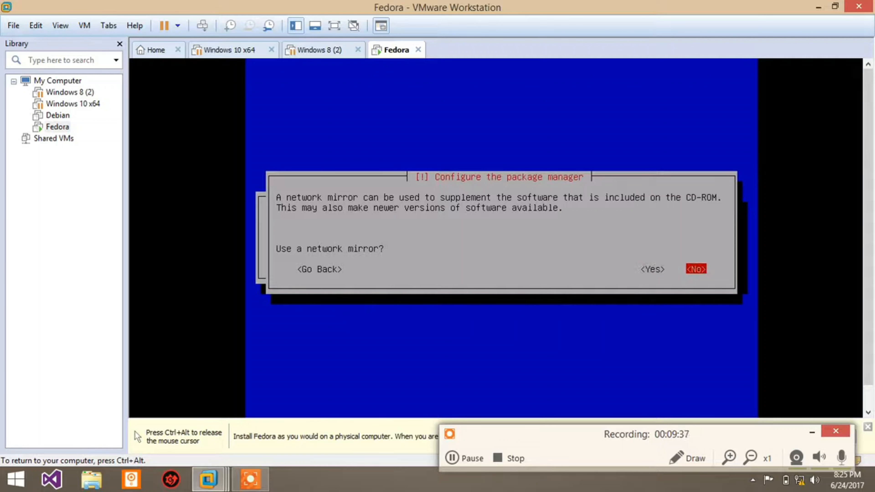
key(Return)
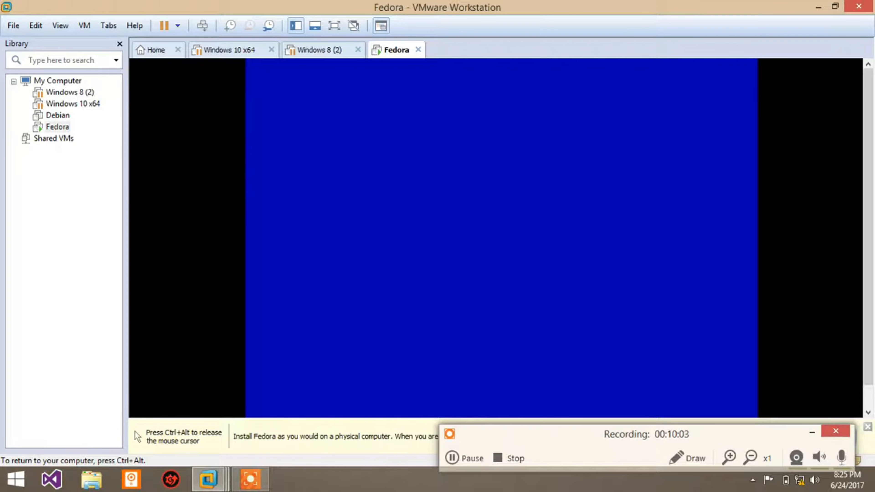
key(ctrl+alt)
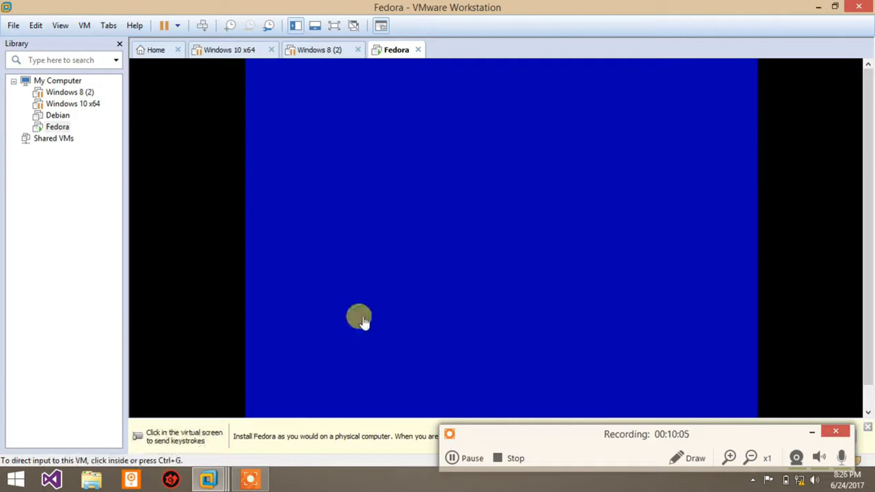
click(334, 25)
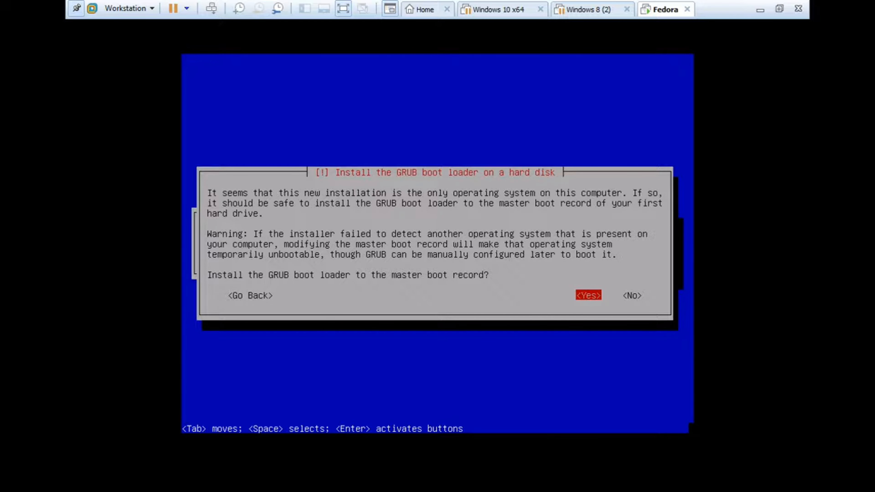
- Install the GRUB boot loader to the master boot record on /dev/sda and continue to finish the installation
key(Return)
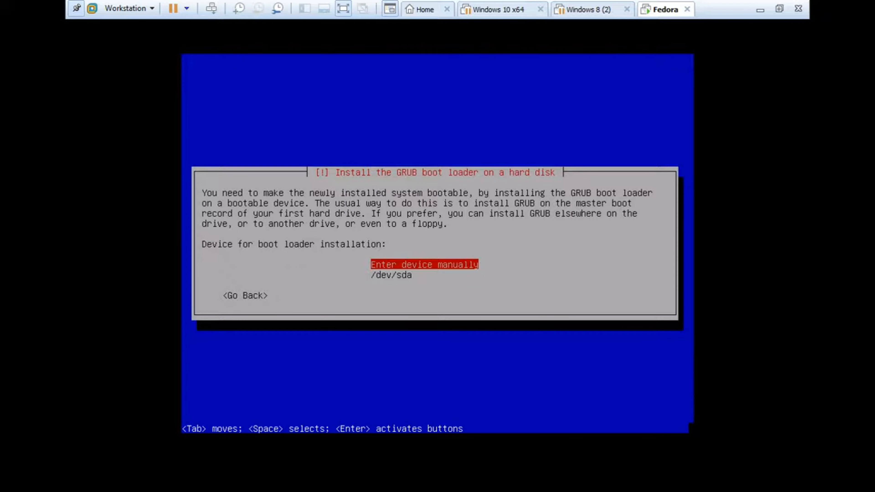
key(Down)
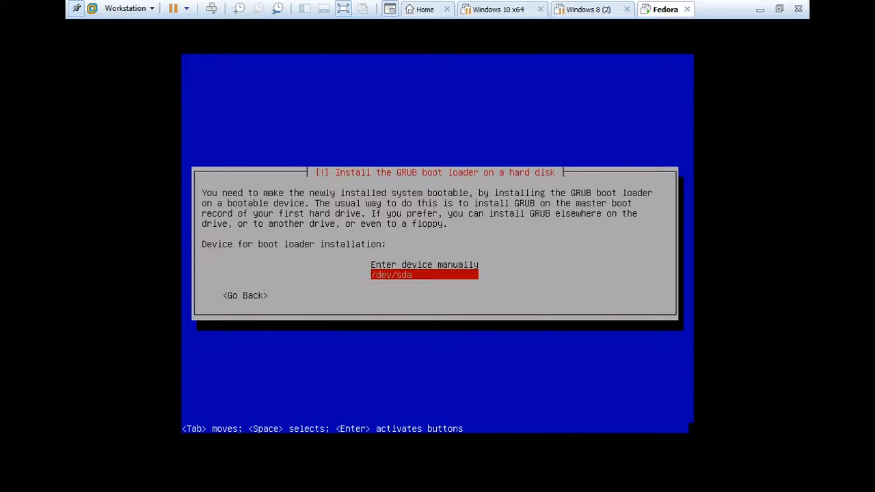
key(Return)
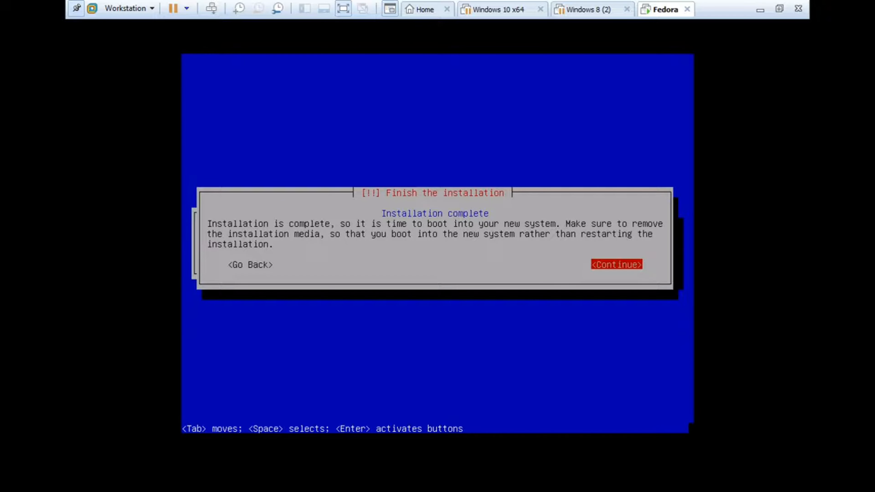
key(Return)
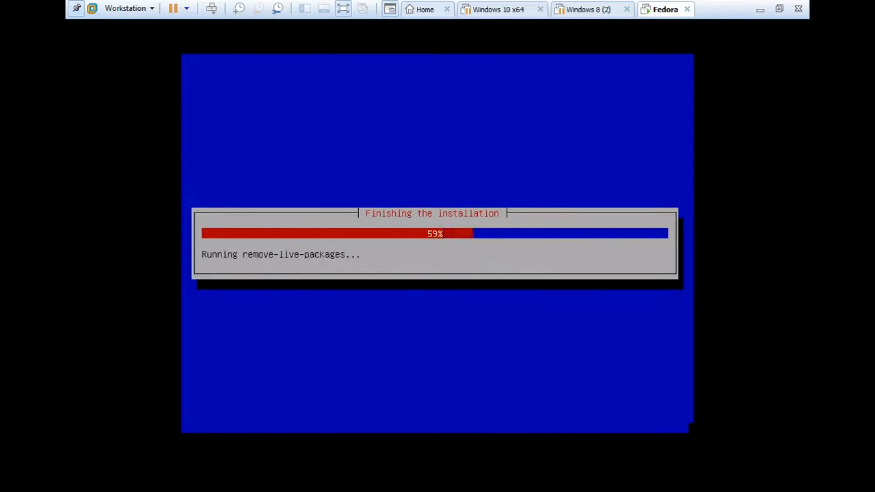